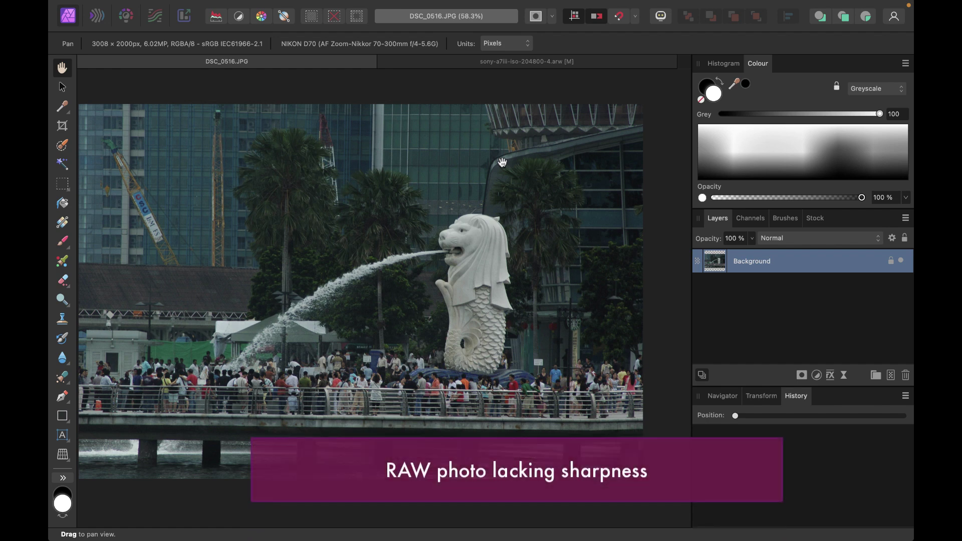
- Zoom in to about 198% on the Merlion's head to inspect how soft it is
scroll(461, 240, up, 5)
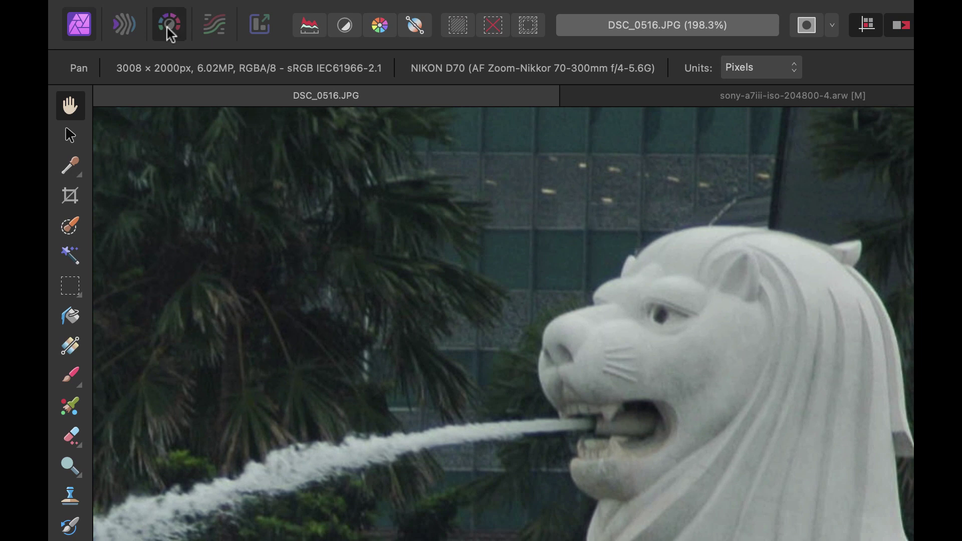
- In the Develop persona, enable Detail Refinement and raise Amount to 100%
click(169, 25)
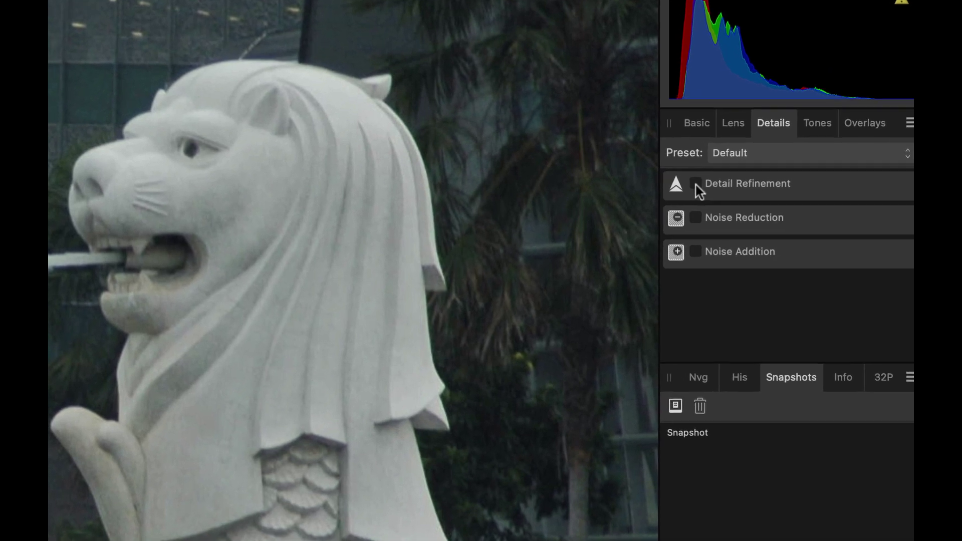
click(696, 183)
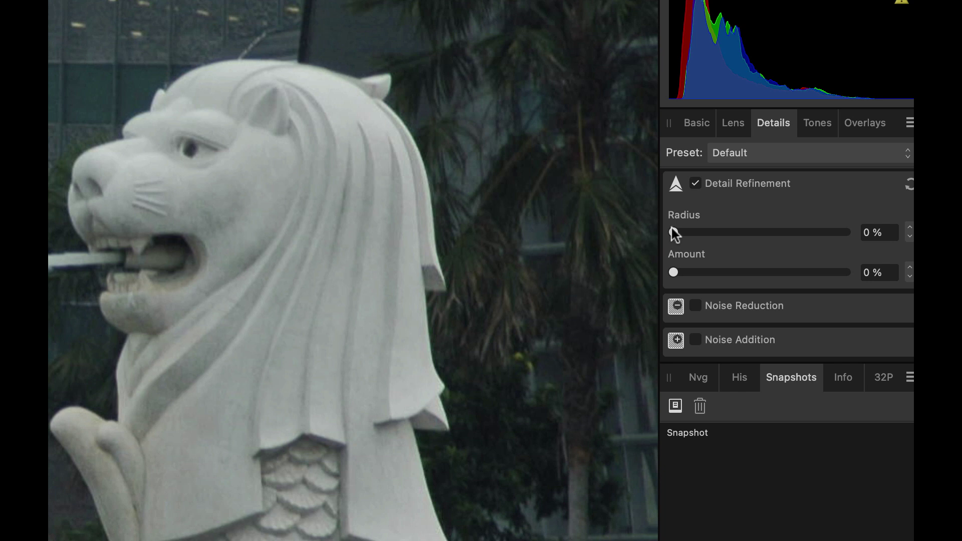
drag(673, 233, 751, 232)
drag(673, 273, 891, 270)
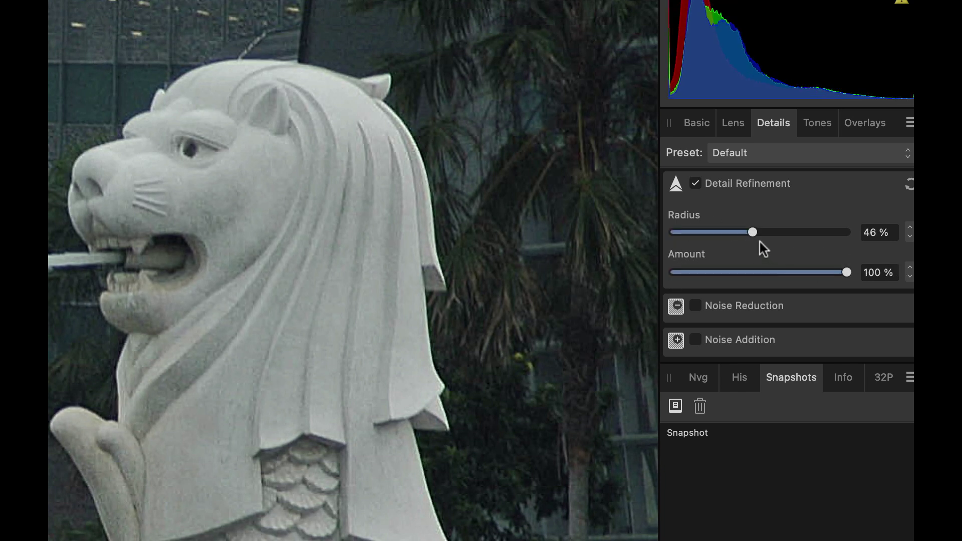
- Compare Detail Refinement radius from 0% up to 100% while zooming on the Merlion
drag(752, 232, 666, 255)
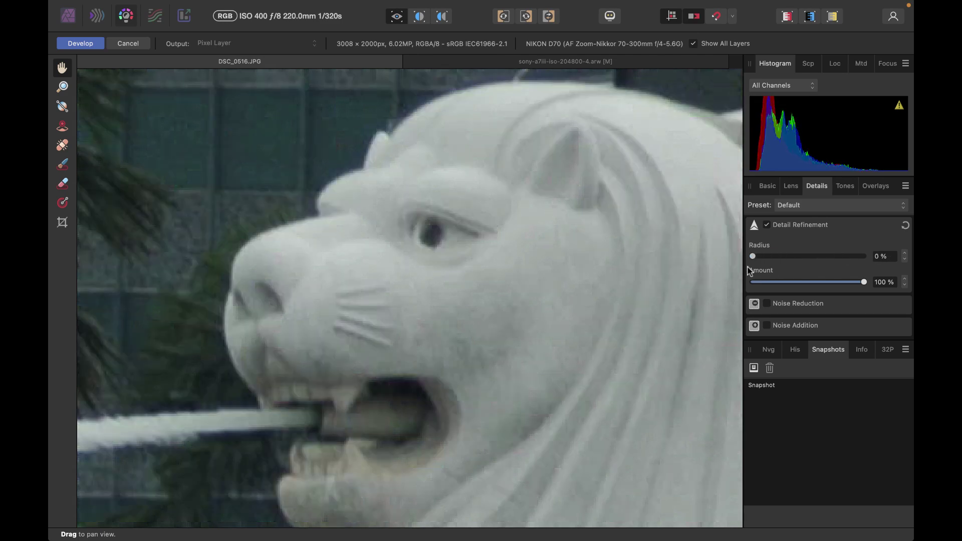
drag(753, 256, 869, 258)
scroll(511, 166, up, 5)
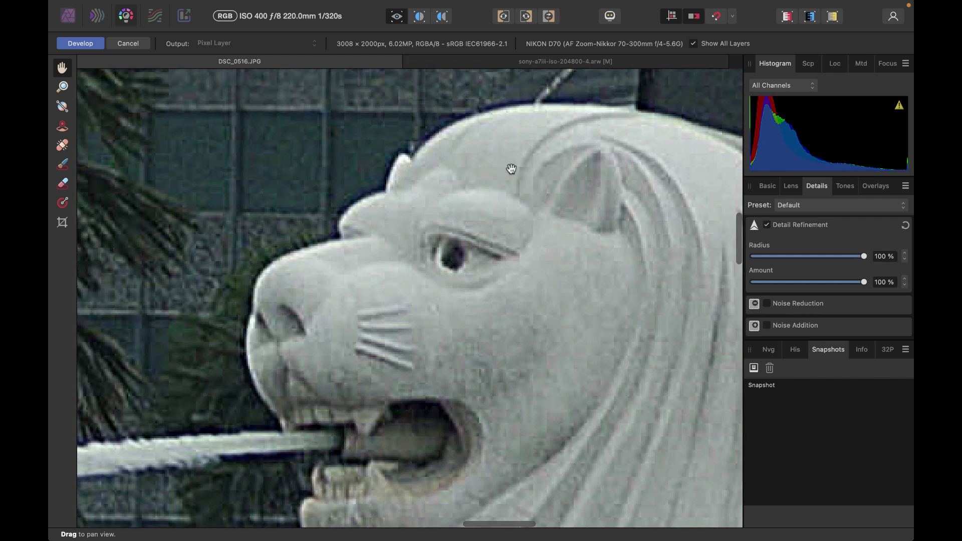
scroll(511, 168, up, 3)
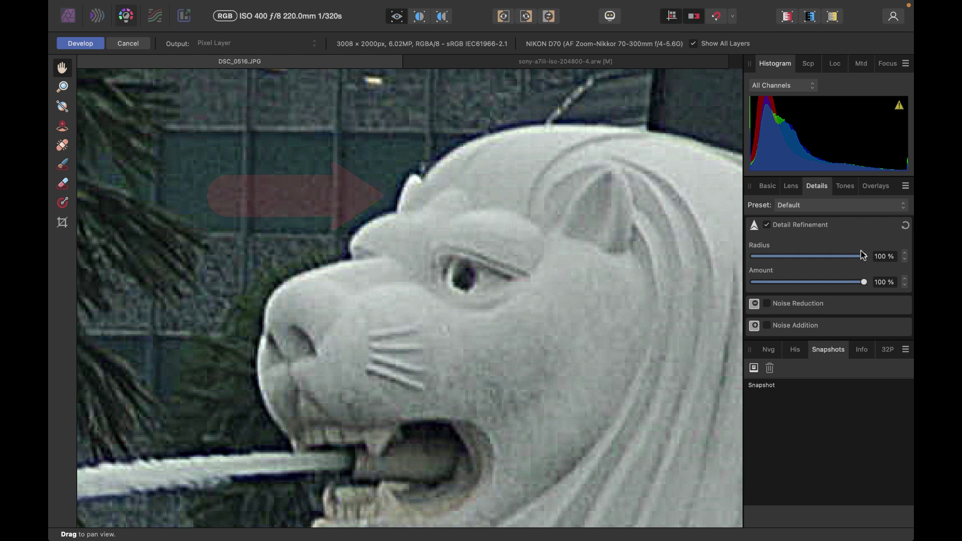
mouse_move(863, 255)
mouse_down()
mouse_move(756, 252)
mouse_move(883, 254)
mouse_up()
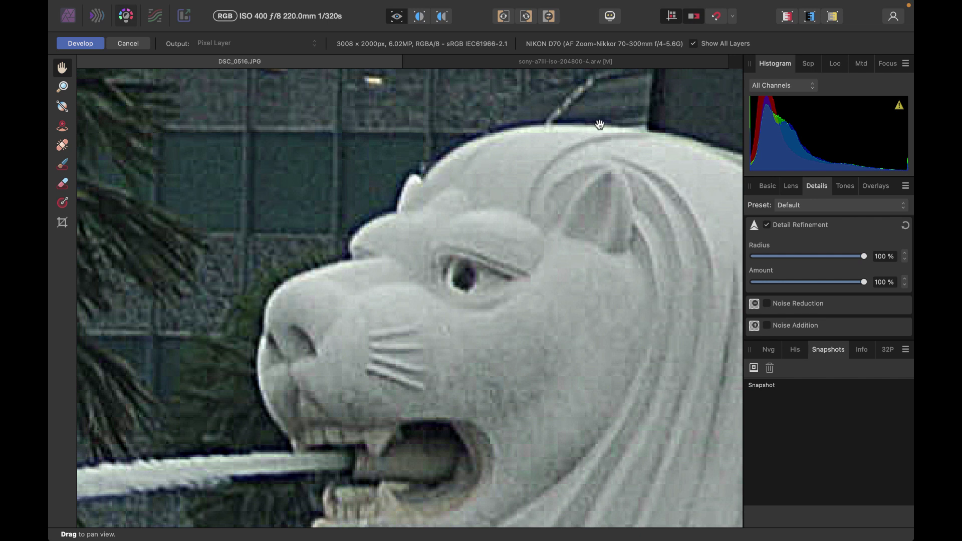
scroll(434, 204, up, 2)
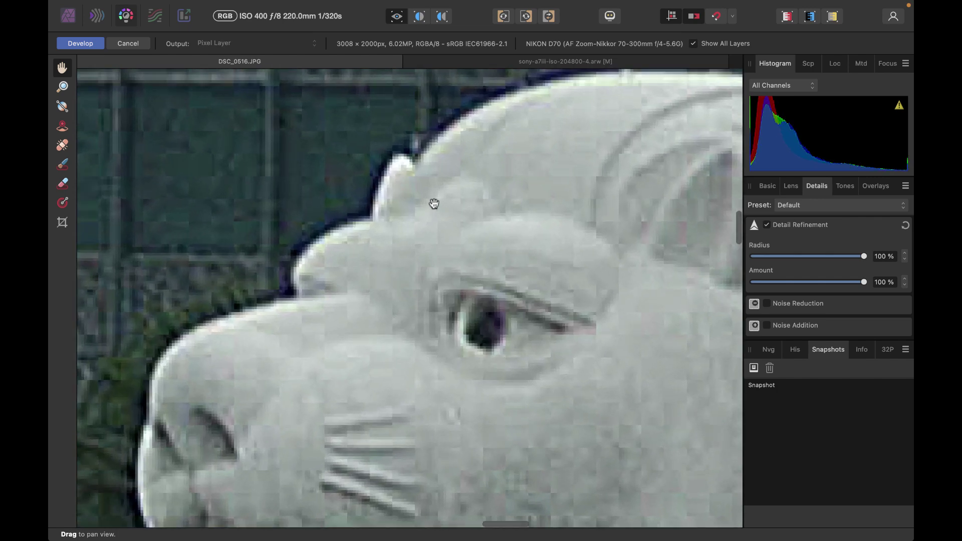
scroll(433, 204, down, 2)
scroll(434, 203, up, 2)
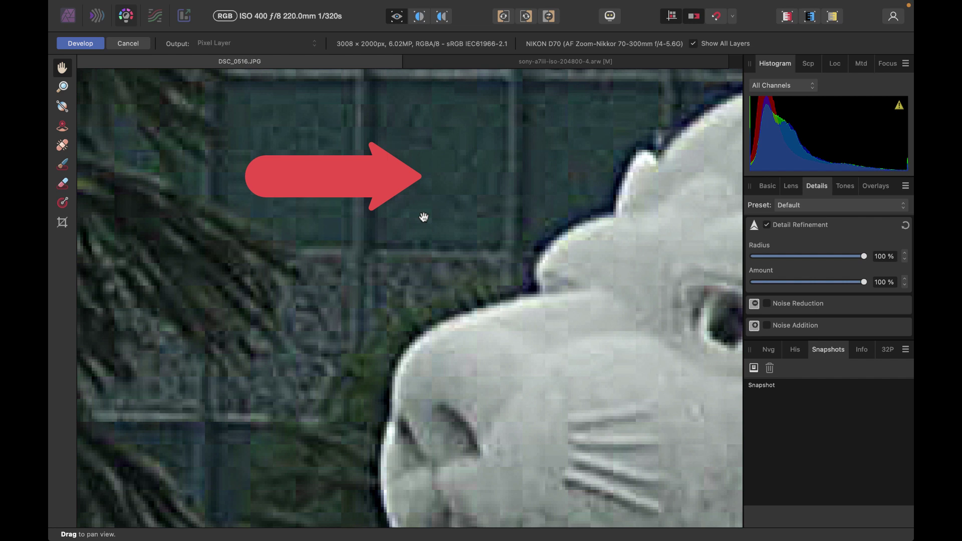
scroll(462, 253, down, 2)
scroll(462, 253, up, 2)
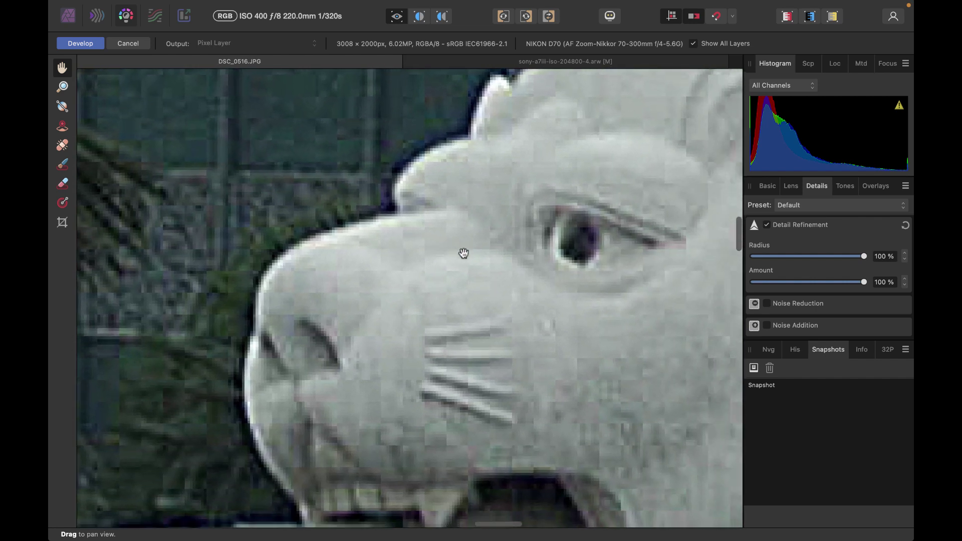
scroll(463, 253, down, 1)
scroll(464, 253, down, 2)
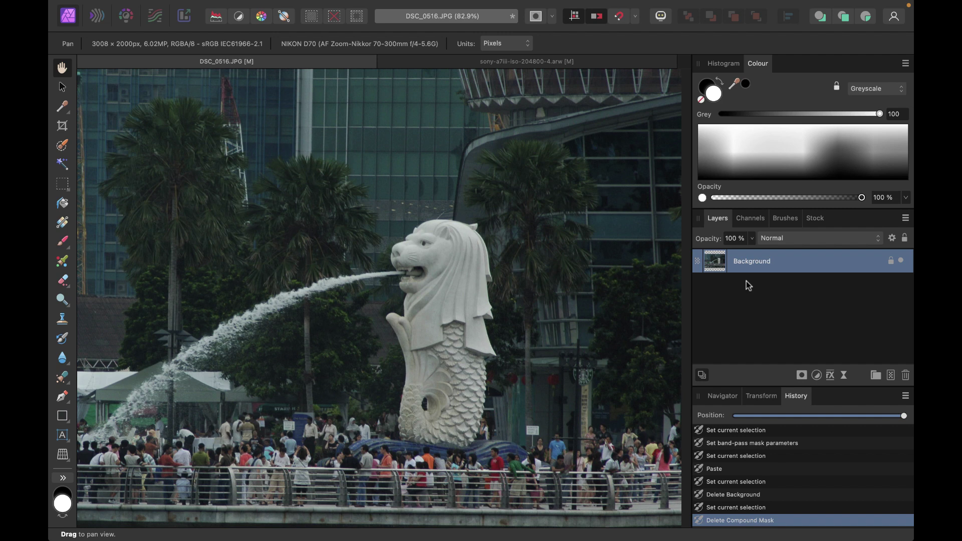
- Duplicate the Background layer and attach a Compound Mask to the copy, then select it
right_click(746, 263)
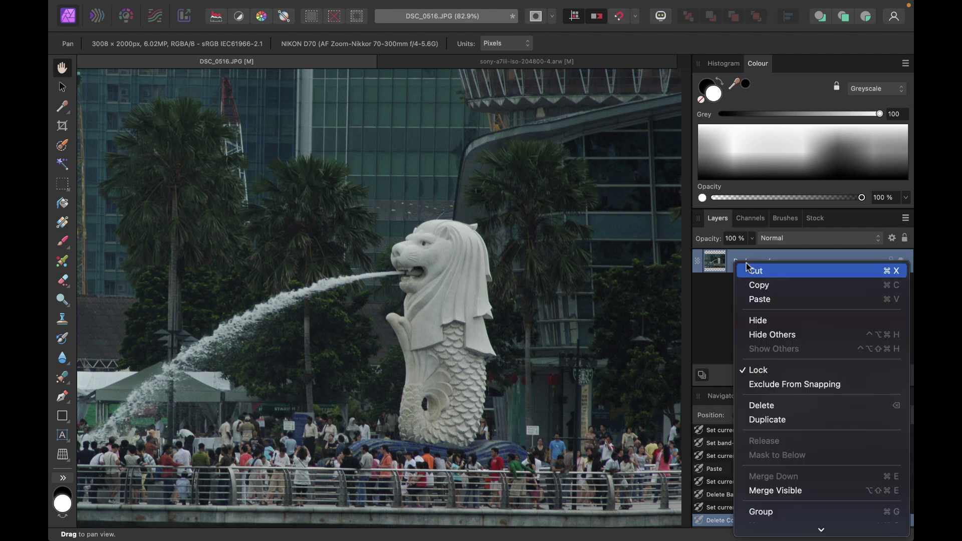
click(791, 419)
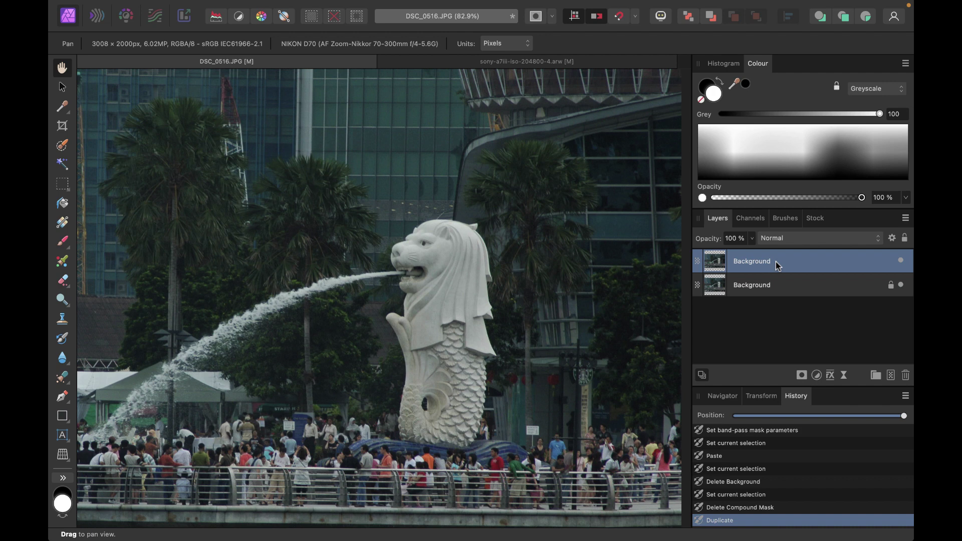
click(801, 375)
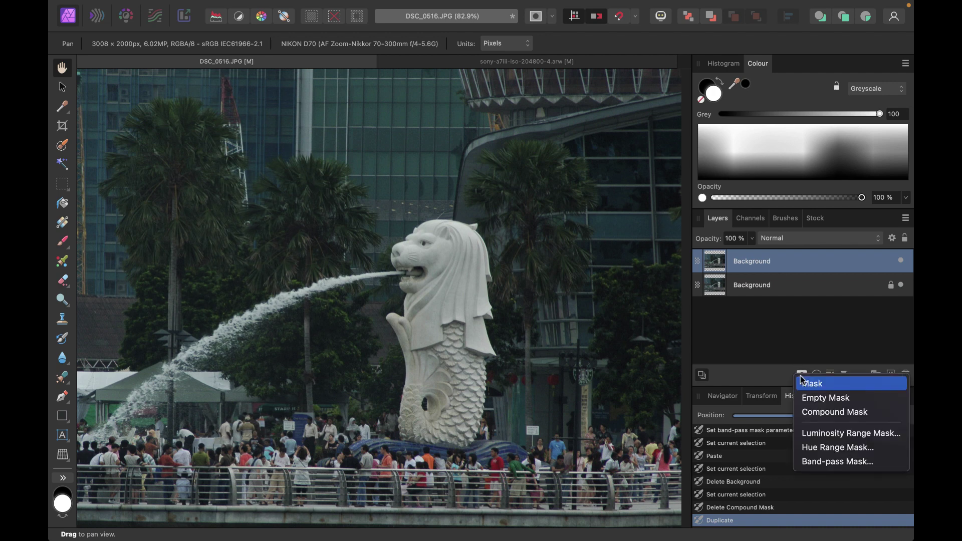
click(812, 413)
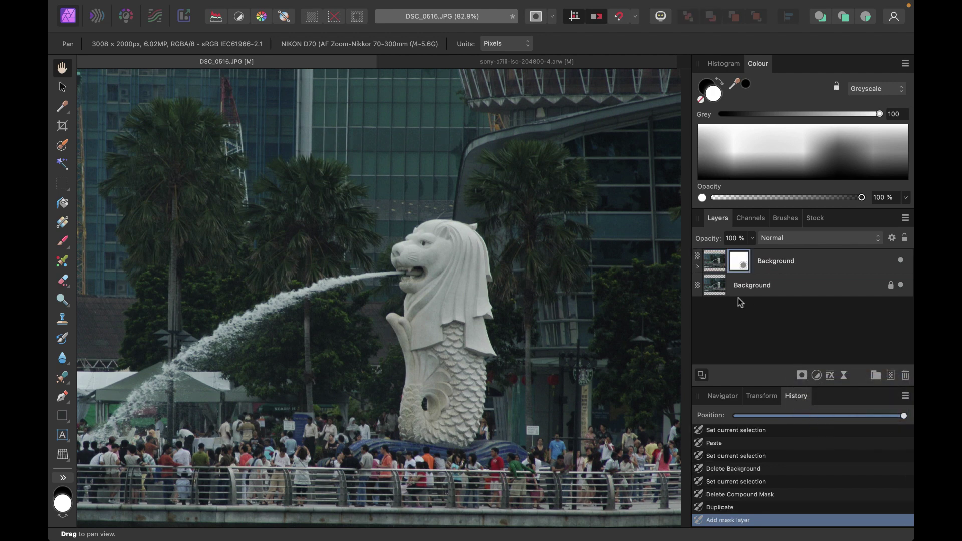
click(698, 267)
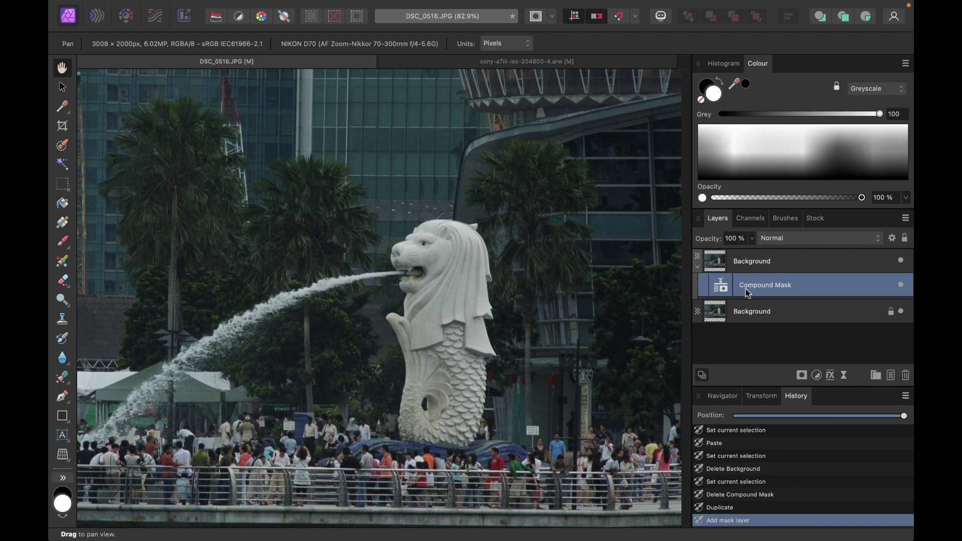
click(800, 375)
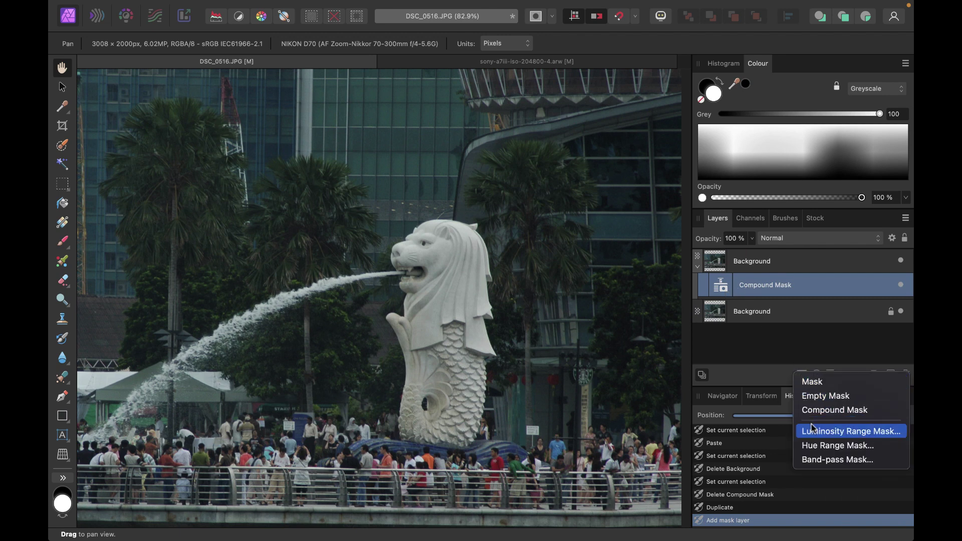
- Add a Band-pass Mask and drag it inside the Compound Mask on the top layer
click(814, 460)
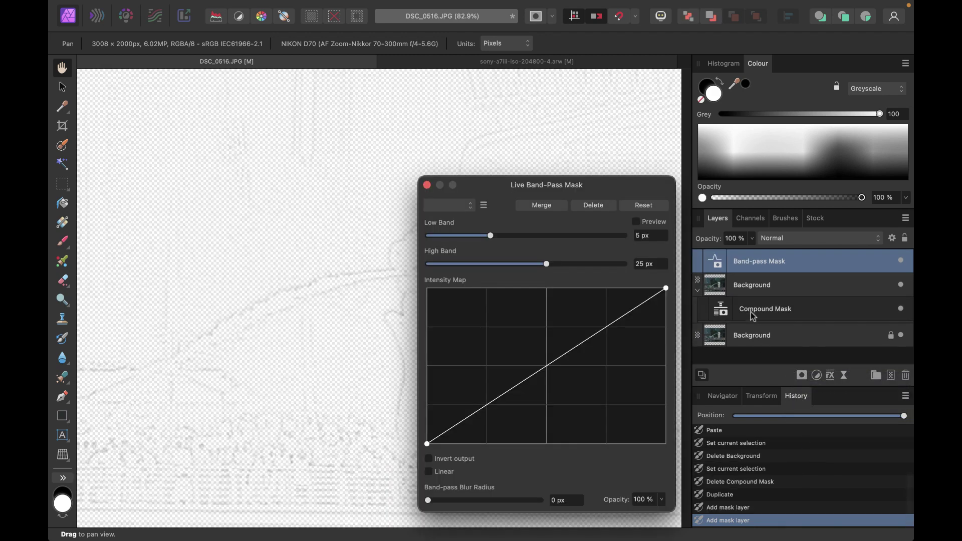
mouse_move(596, 191)
mouse_down()
mouse_move(537, 244)
mouse_move(599, 195)
mouse_up()
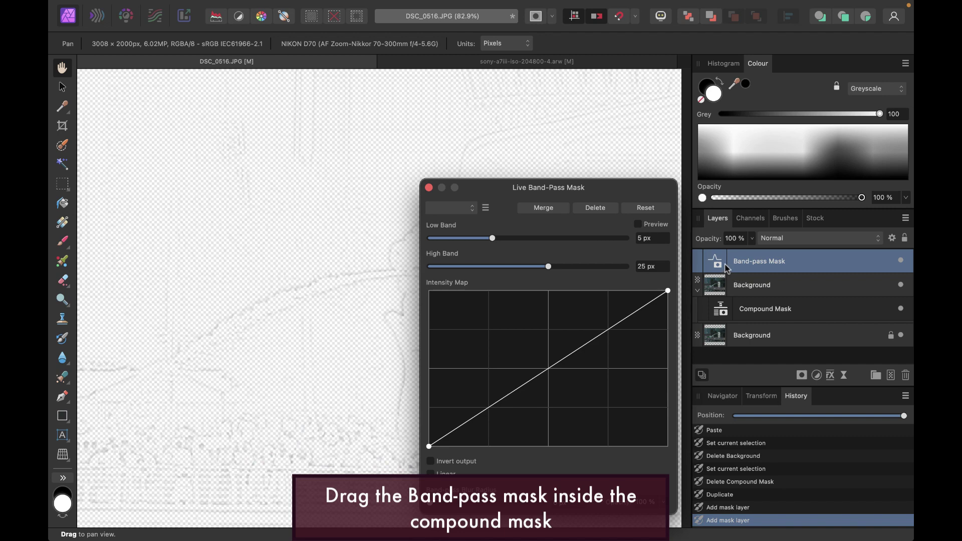
drag(727, 268, 745, 313)
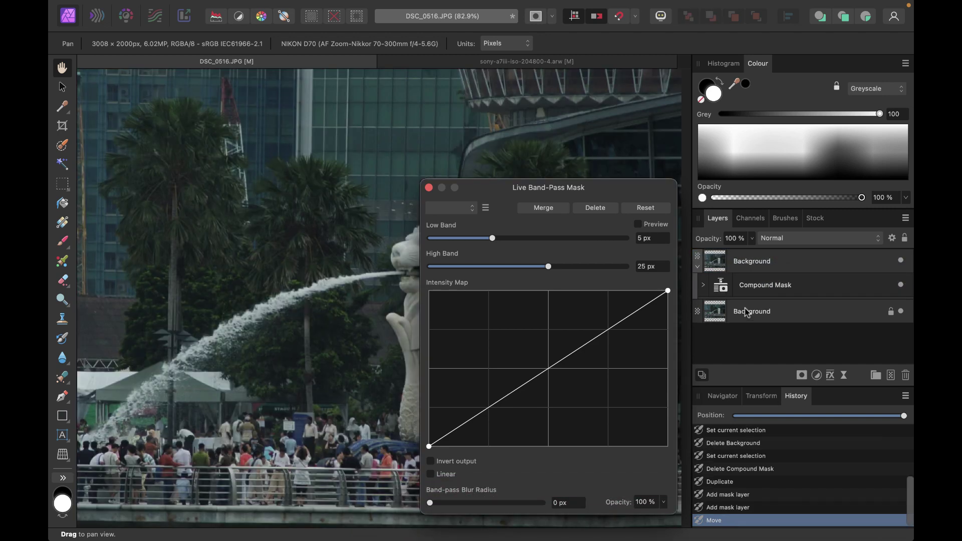
mouse_move(514, 188)
mouse_down()
mouse_move(476, 209)
mouse_move(528, 183)
mouse_up()
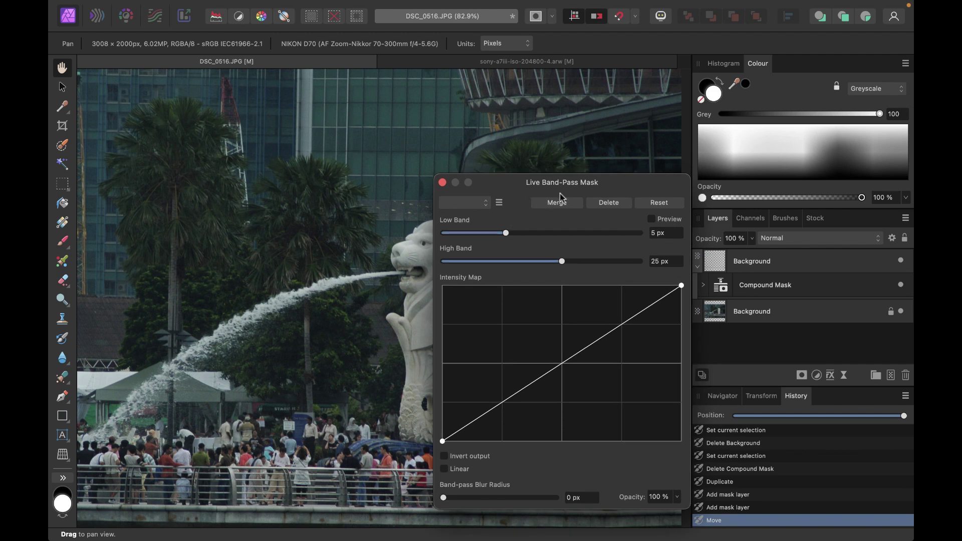
- Preview the band-pass mask, lower Low Band to 0.3 px and raise High Band
click(651, 220)
drag(637, 189, 797, 187)
scroll(499, 298, down, 3)
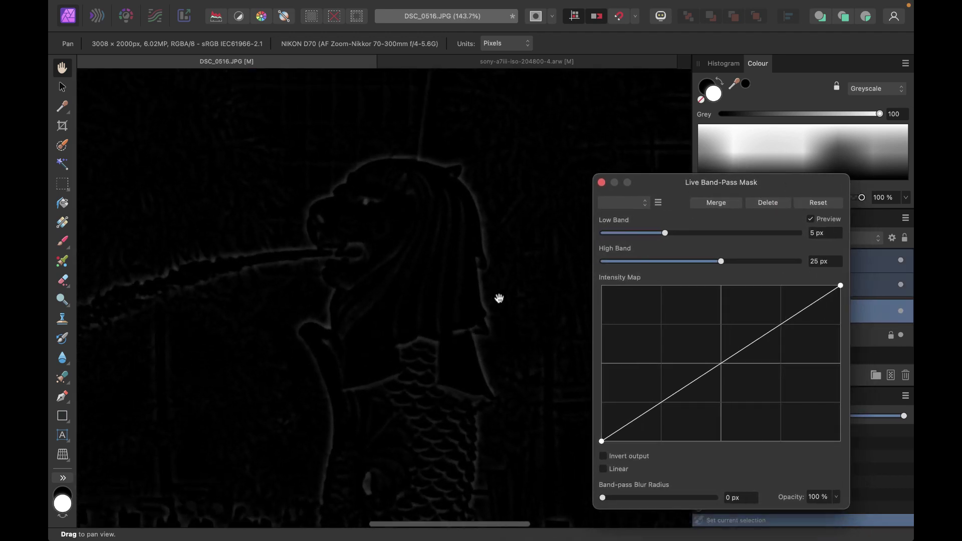
scroll(376, 298, up, 3)
scroll(376, 301, down, 2)
scroll(376, 300, left, 3)
scroll(376, 301, down, 1)
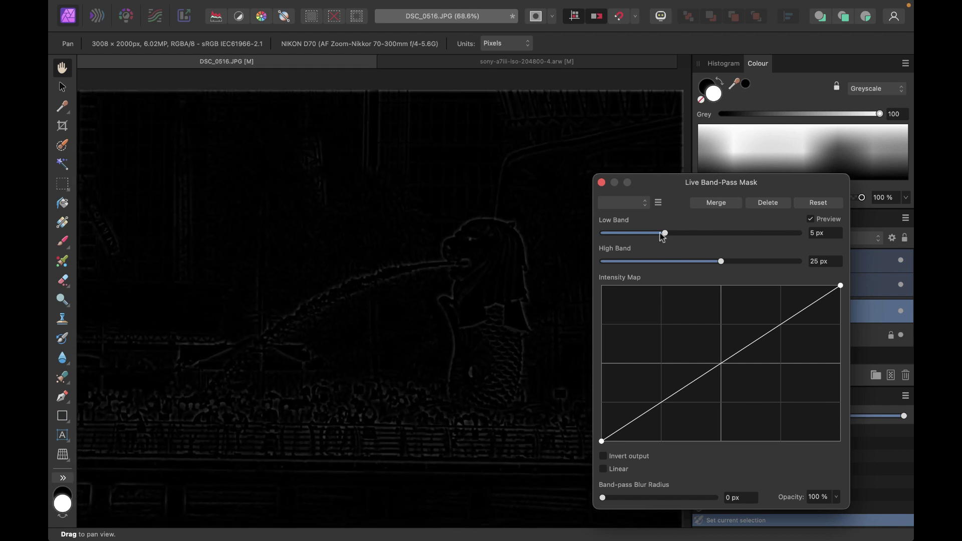
drag(662, 233, 611, 237)
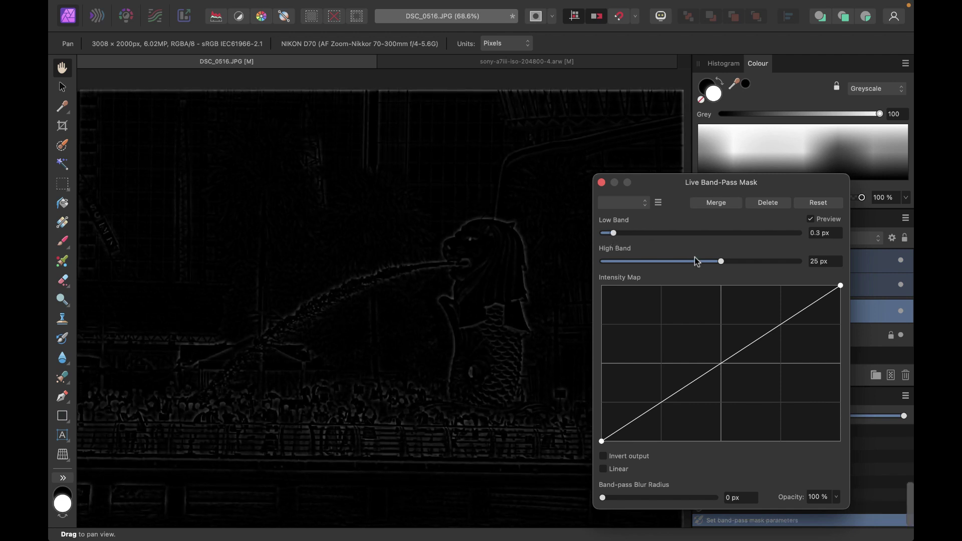
drag(725, 264, 755, 267)
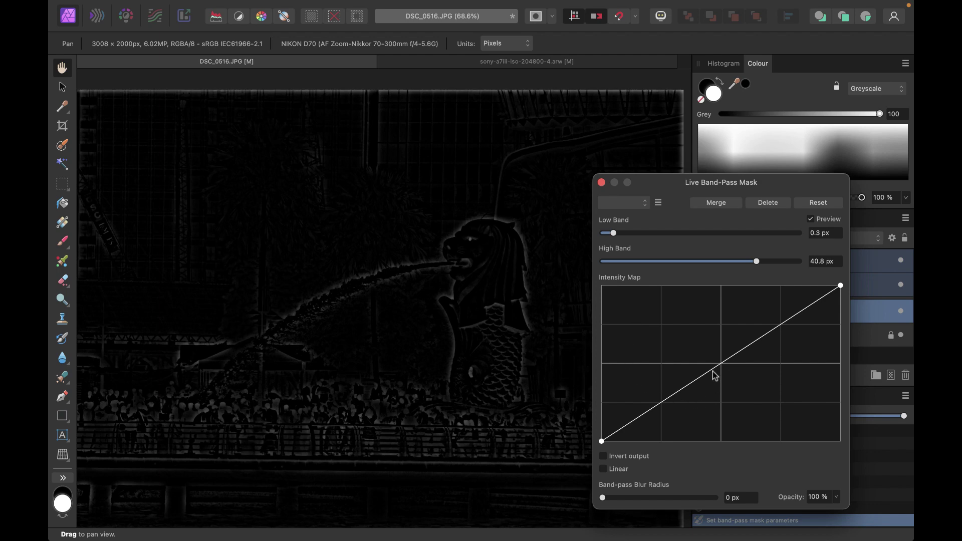
- Bow the Intensity Map curve steeply upward, with High Band settling at 32.3 px
drag(702, 377, 644, 364)
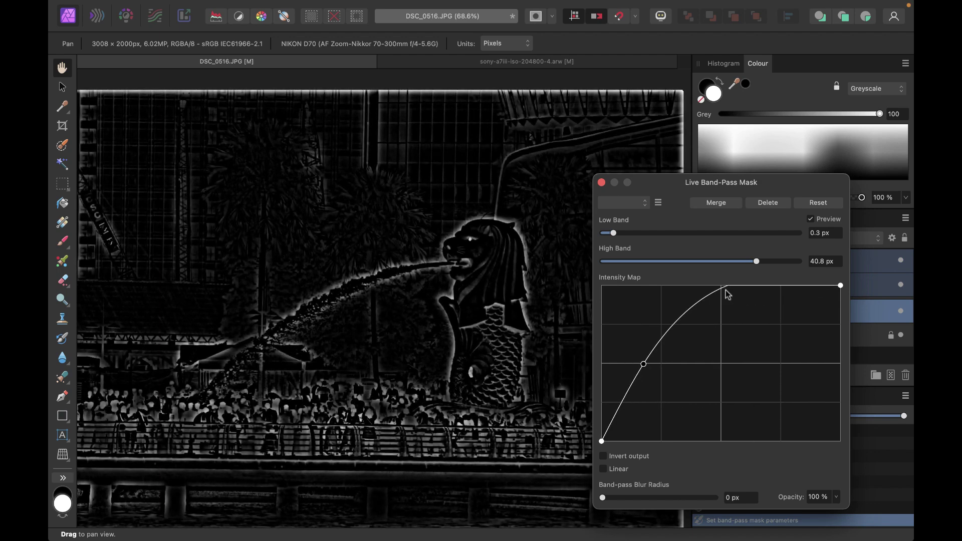
click(728, 295)
drag(728, 299, 729, 292)
drag(644, 364, 625, 365)
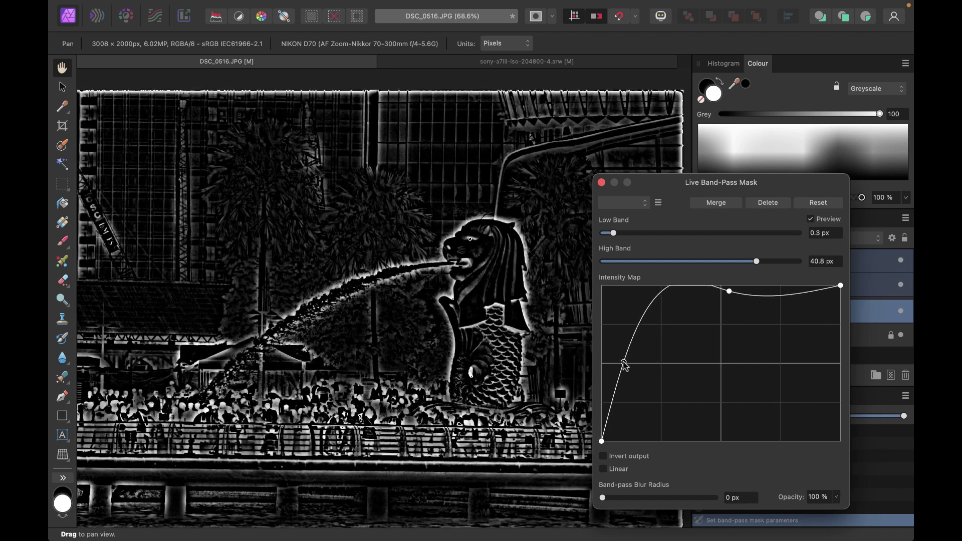
drag(729, 291, 737, 261)
scroll(518, 329, down, 2)
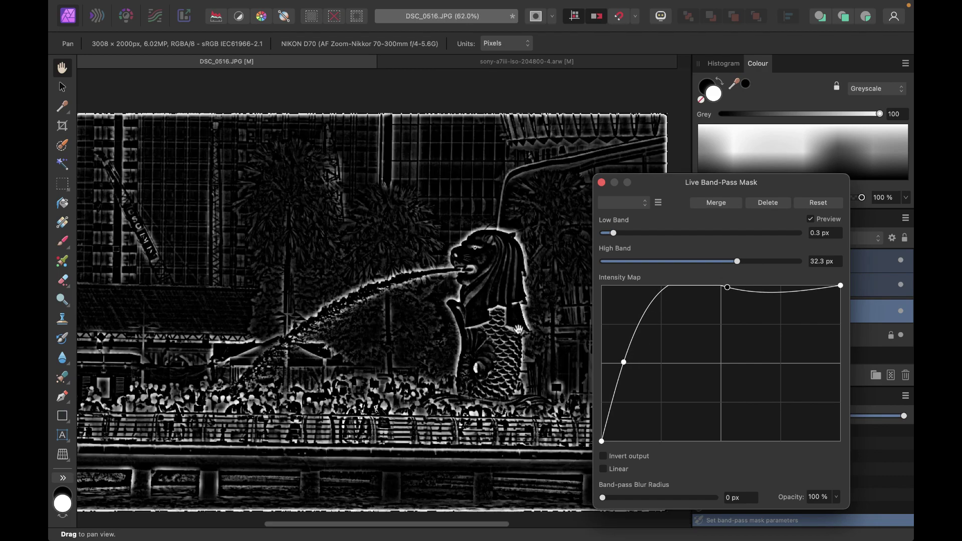
scroll(404, 381, up, 5)
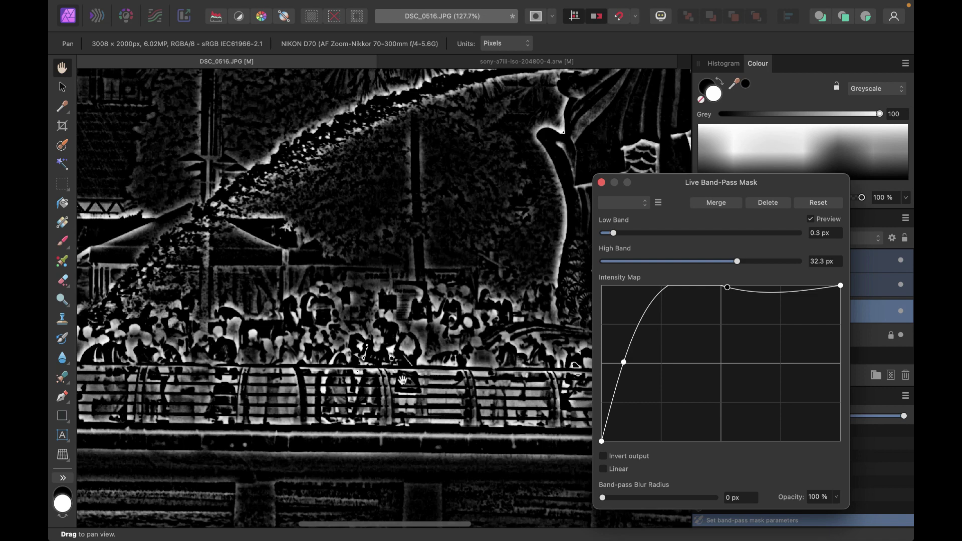
scroll(403, 381, down, 5)
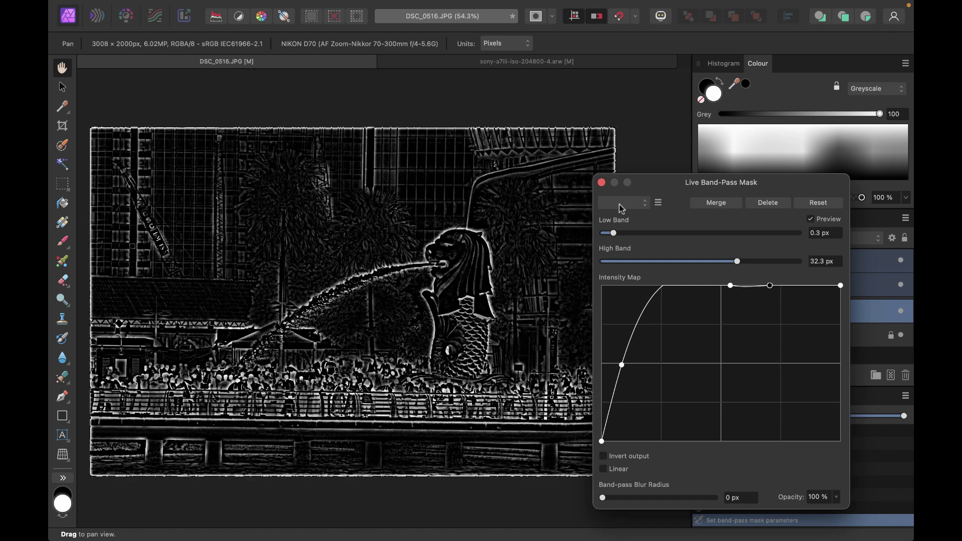
- Close the band-pass settings, view the Compound Mask alone, then return to the colour photo
click(601, 183)
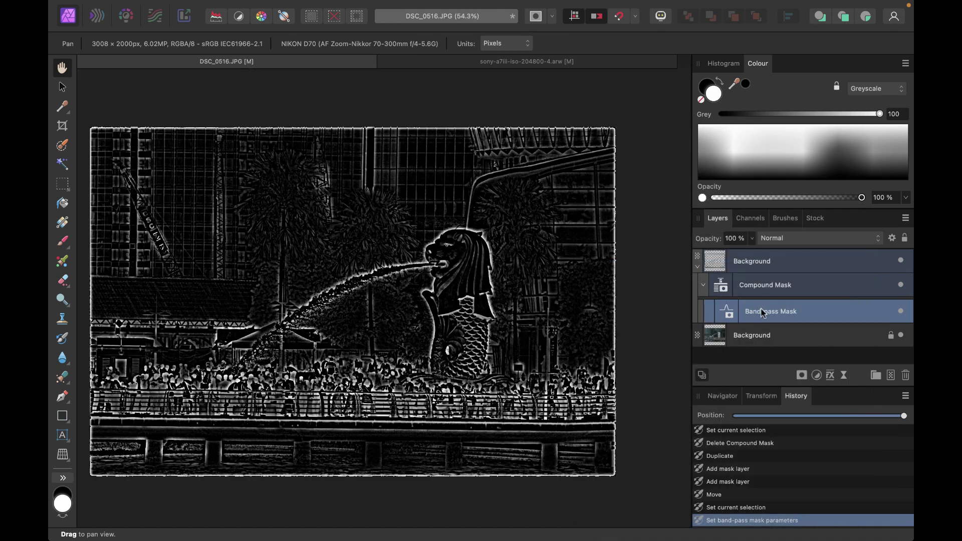
click(747, 290)
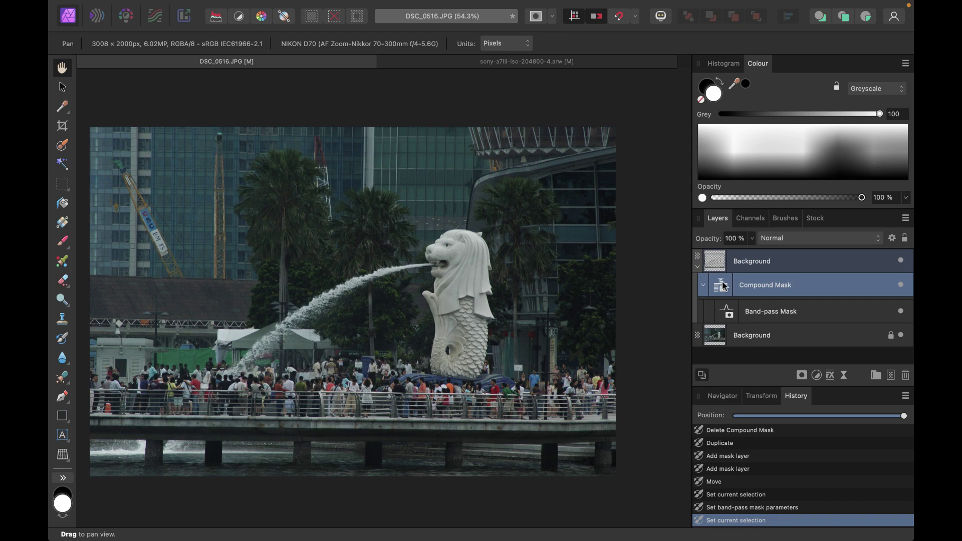
alt+click(723, 286)
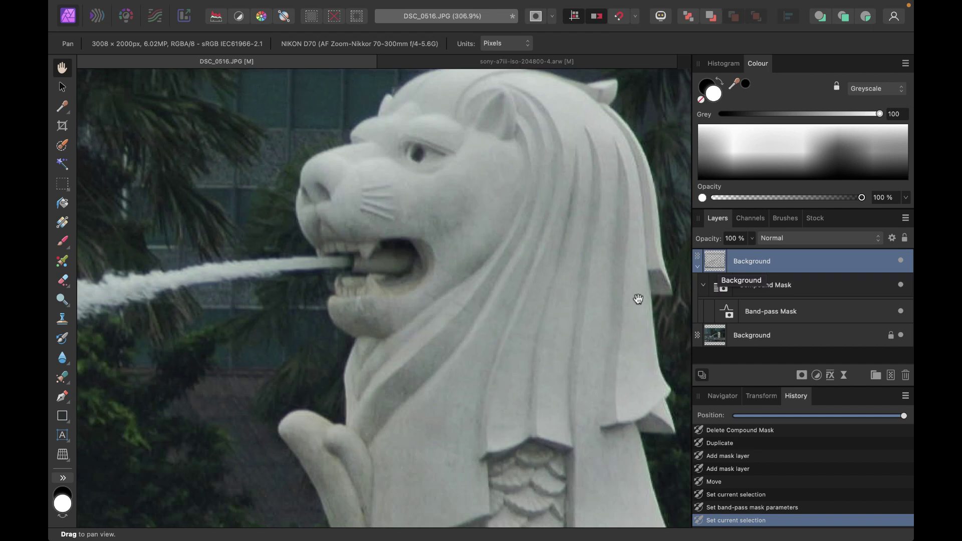
scroll(636, 300, down, 2)
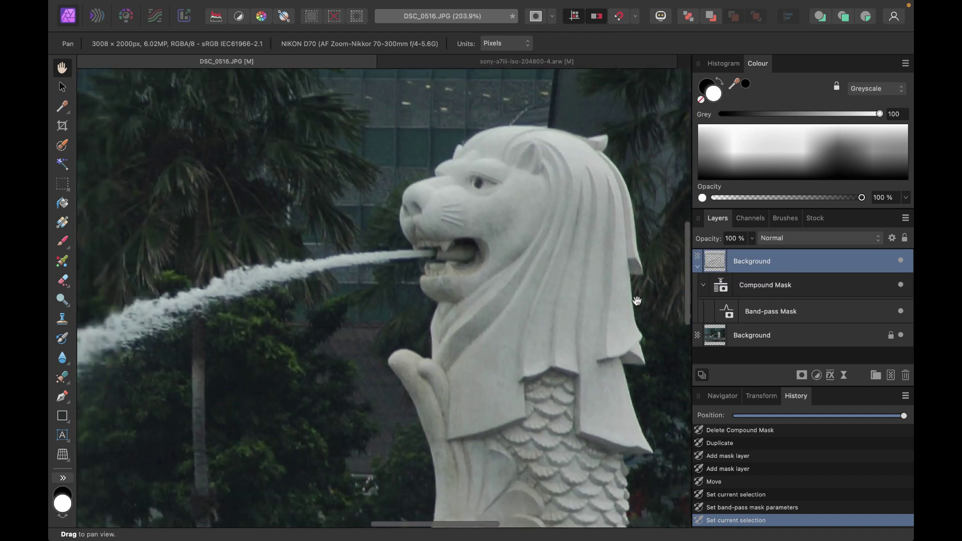
scroll(636, 301, down, 2)
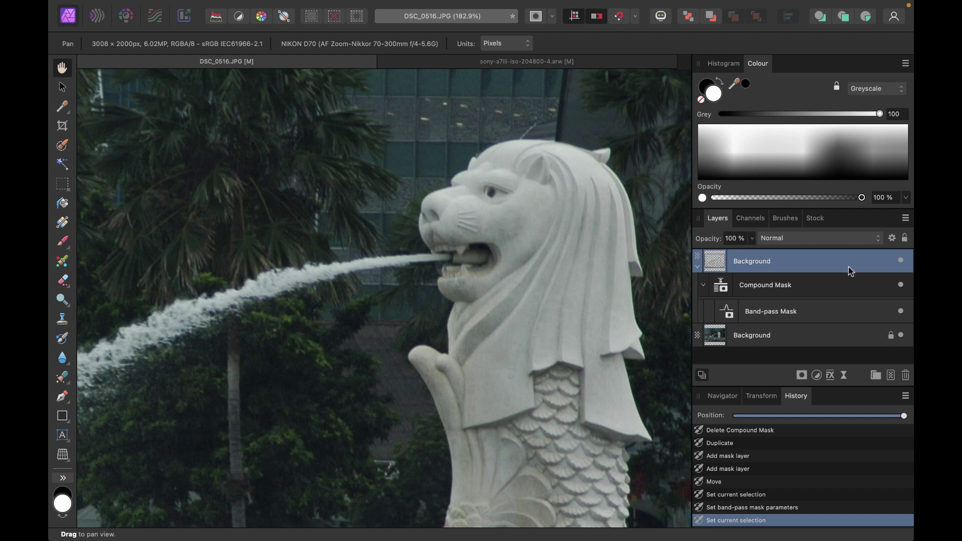
- Set the top Background layer's blend mode to Multiply and zoom in to inspect the edges
click(817, 240)
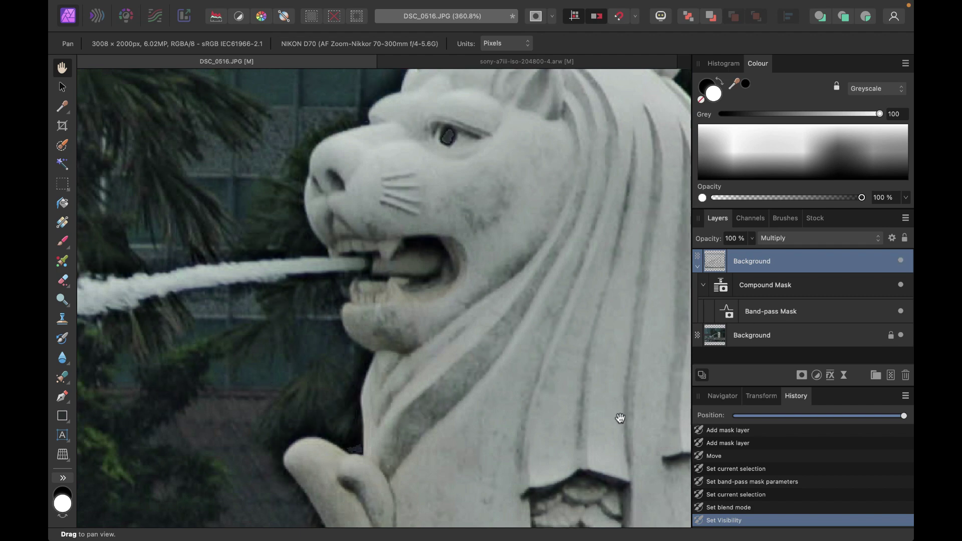
scroll(611, 437, down, 2)
scroll(611, 438, down, 3)
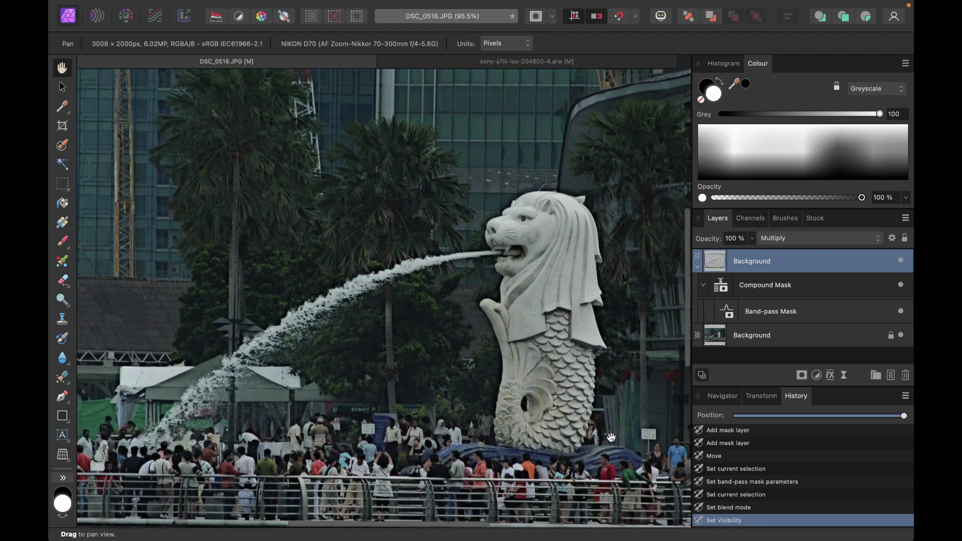
scroll(551, 269, up, 3)
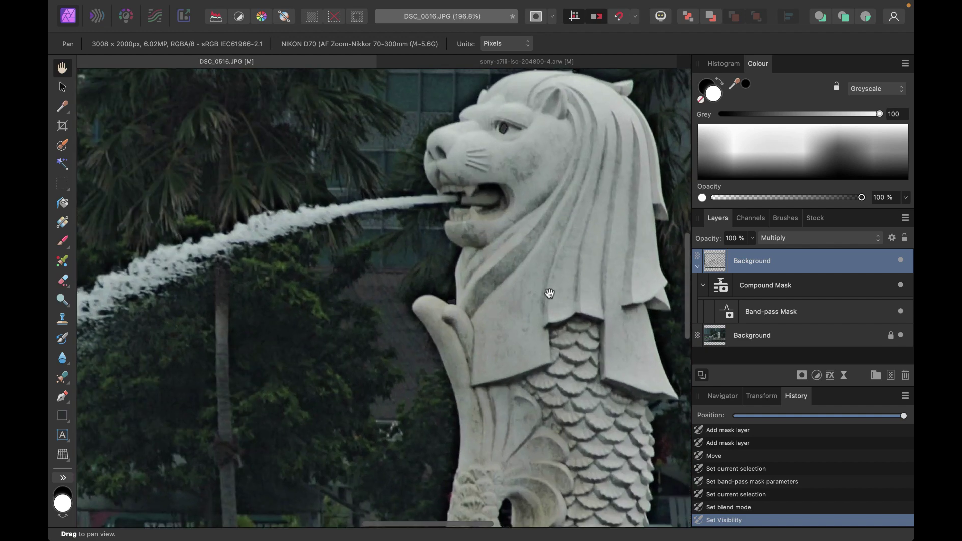
scroll(549, 291, up, 4)
scroll(549, 292, up, 3)
scroll(546, 73, up, 3)
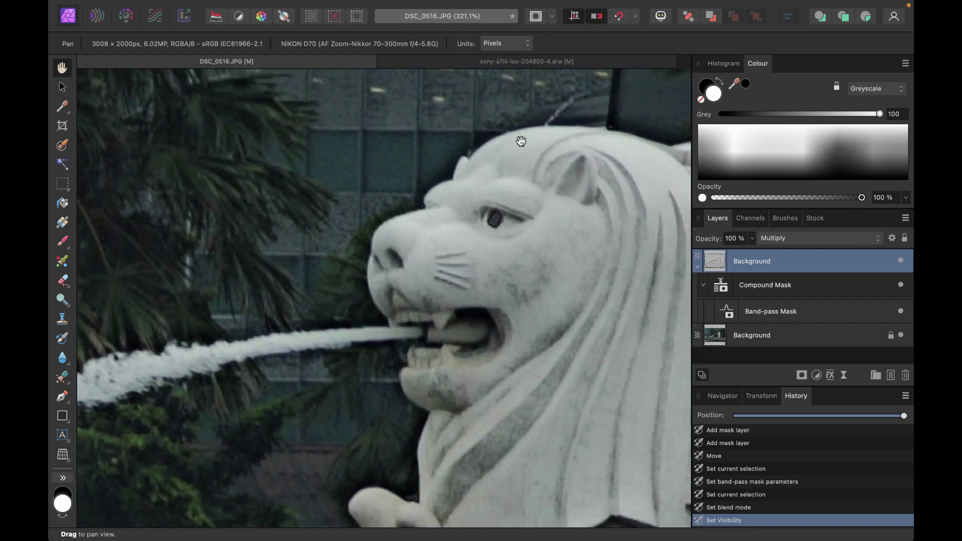
scroll(508, 141, up, 1)
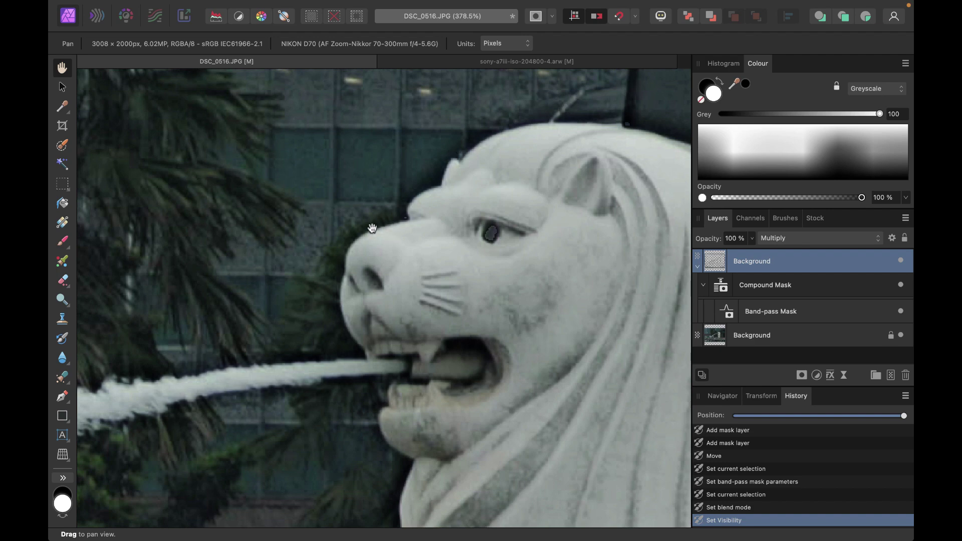
scroll(345, 304, down, 3)
scroll(346, 306, down, 10)
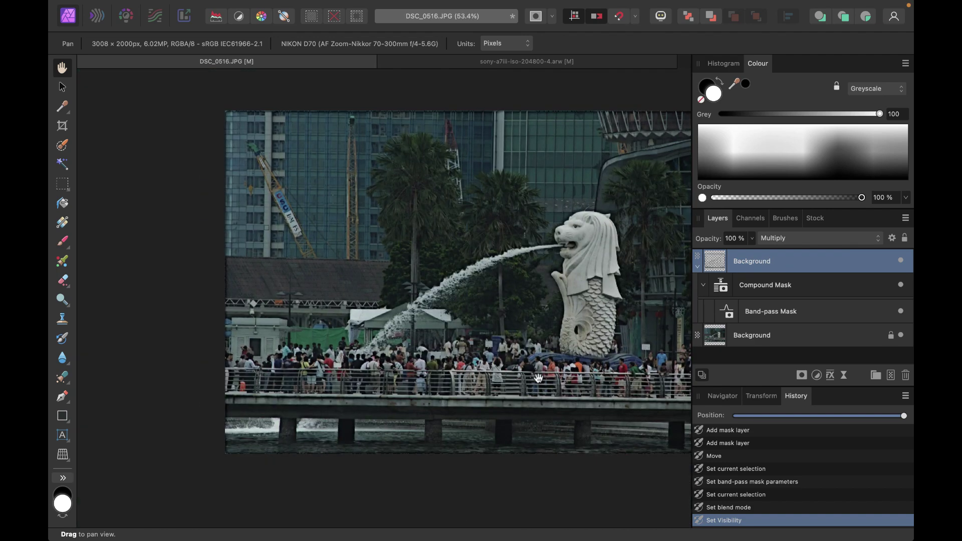
scroll(566, 273, up, 8)
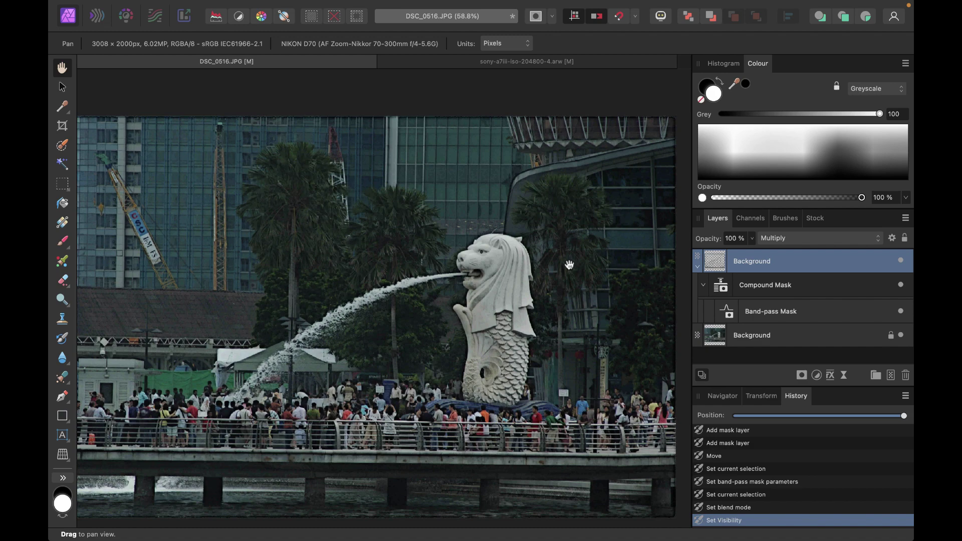
scroll(567, 273, left, 3)
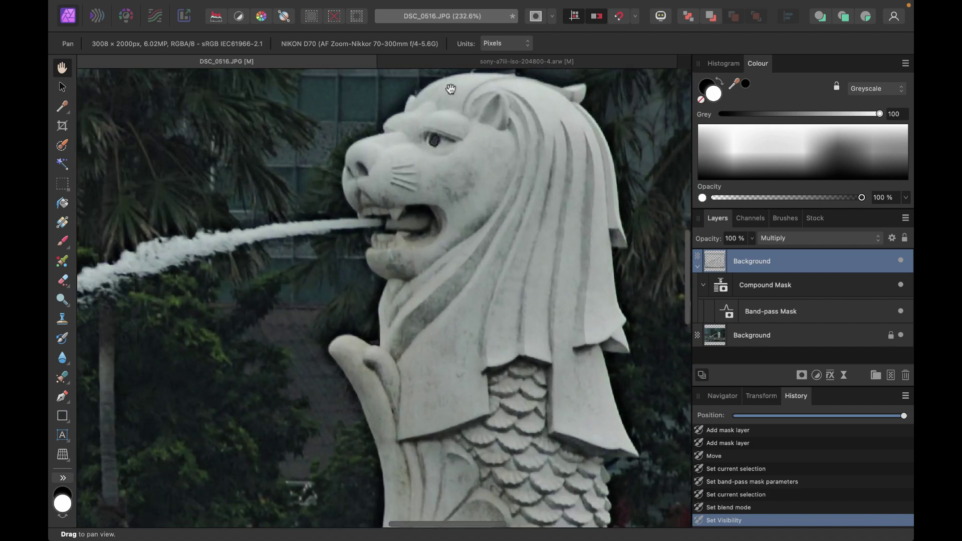
scroll(372, 150, down, 5)
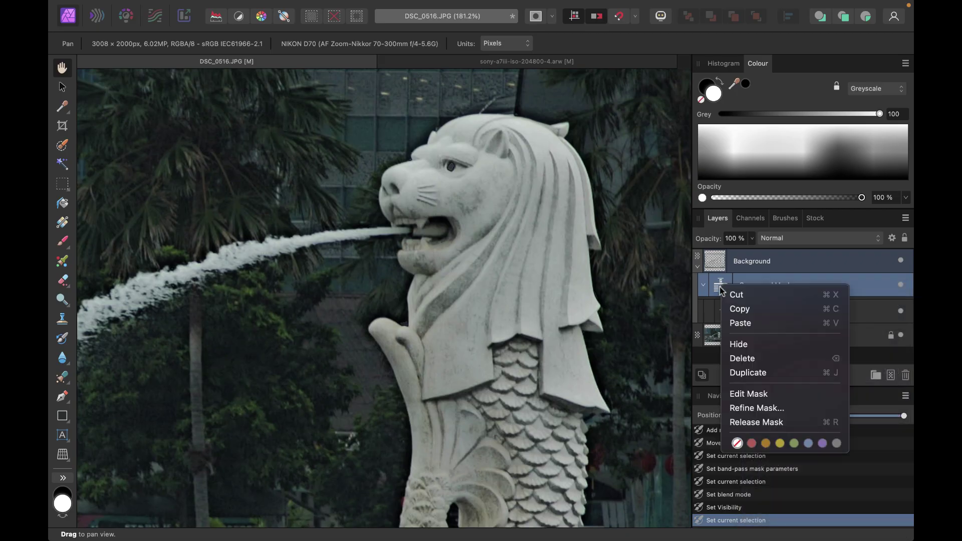
- Paint black on the Compound Mask over the halos along the head, neck, body and water jet
click(737, 395)
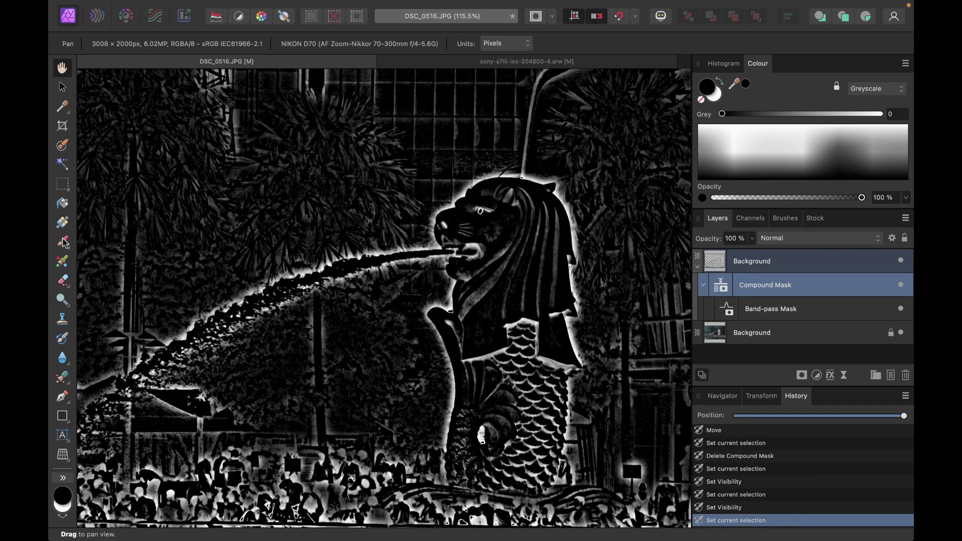
click(63, 243)
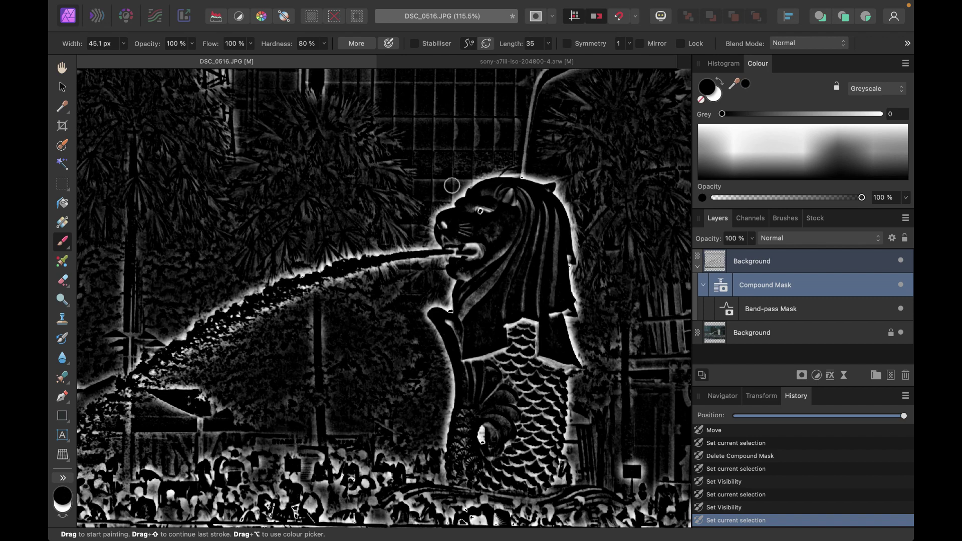
scroll(564, 204, up, 2)
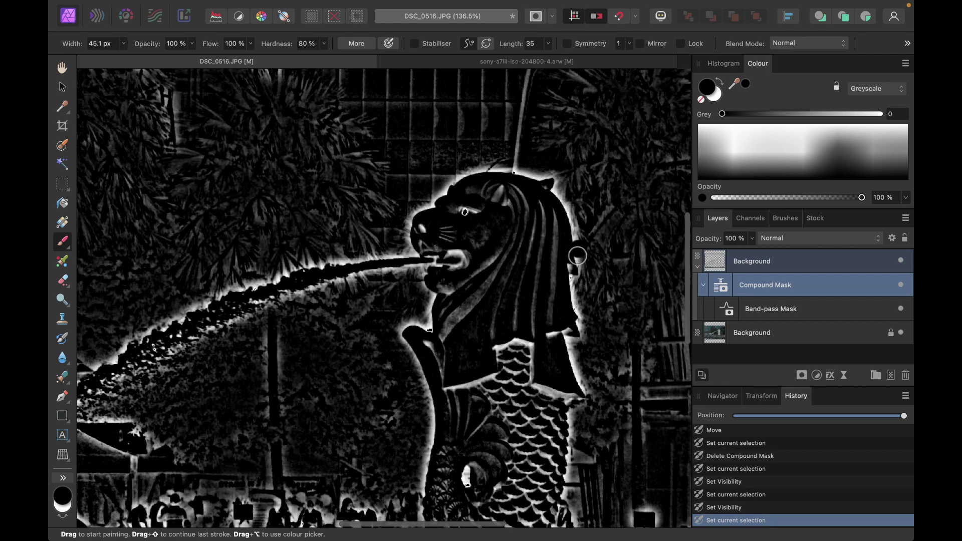
mouse_move(577, 252)
mouse_down()
mouse_move(556, 186)
mouse_move(507, 170)
mouse_move(475, 169)
mouse_move(408, 230)
mouse_move(431, 498)
mouse_up()
drag(560, 497, 577, 290)
scroll(576, 270, left, 3)
scroll(576, 271, down, 1)
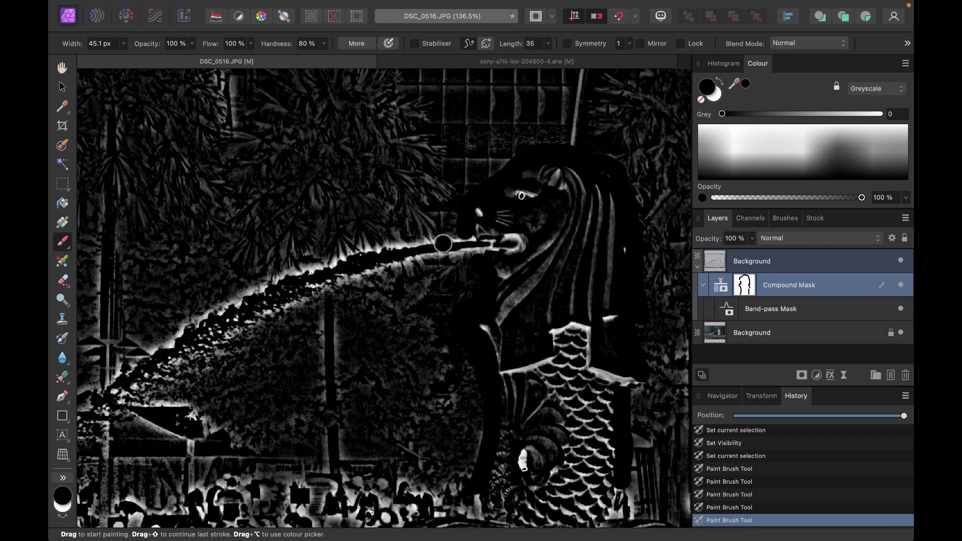
mouse_move(462, 240)
mouse_down()
mouse_move(385, 246)
mouse_move(281, 279)
mouse_move(120, 373)
mouse_up()
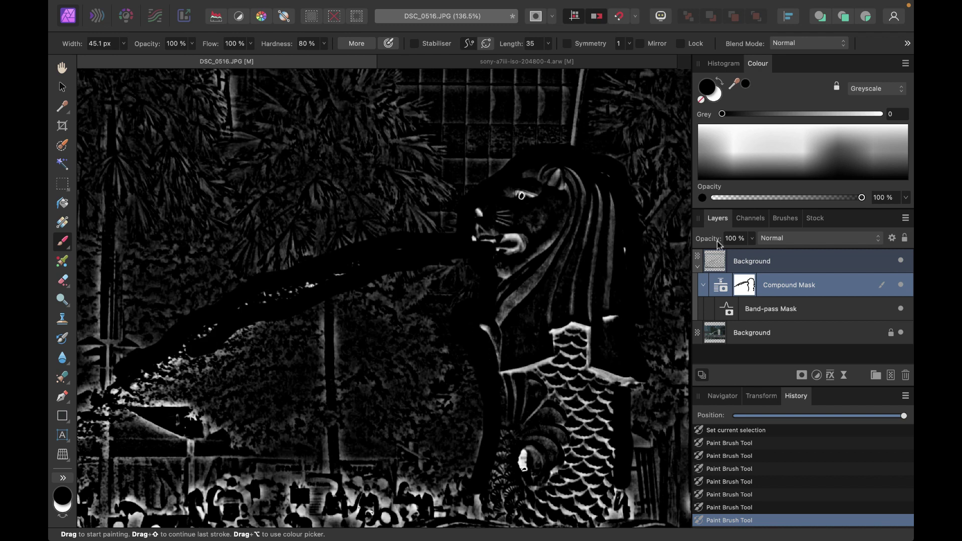
- Select the top Background layer and toggle its visibility to compare the sharpening on and off
click(735, 265)
scroll(563, 155, up, 3)
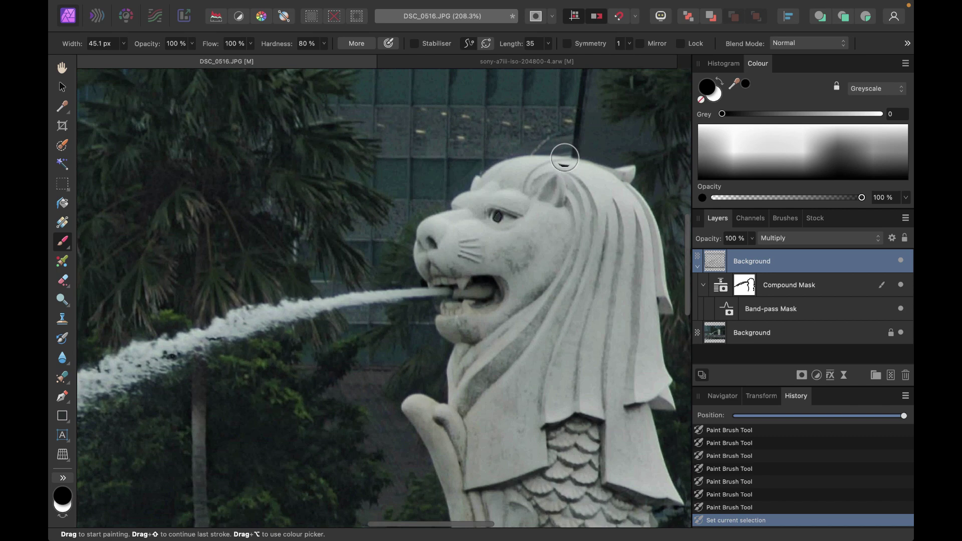
scroll(490, 244, up, 2)
scroll(490, 244, right, 2)
scroll(490, 244, down, 1)
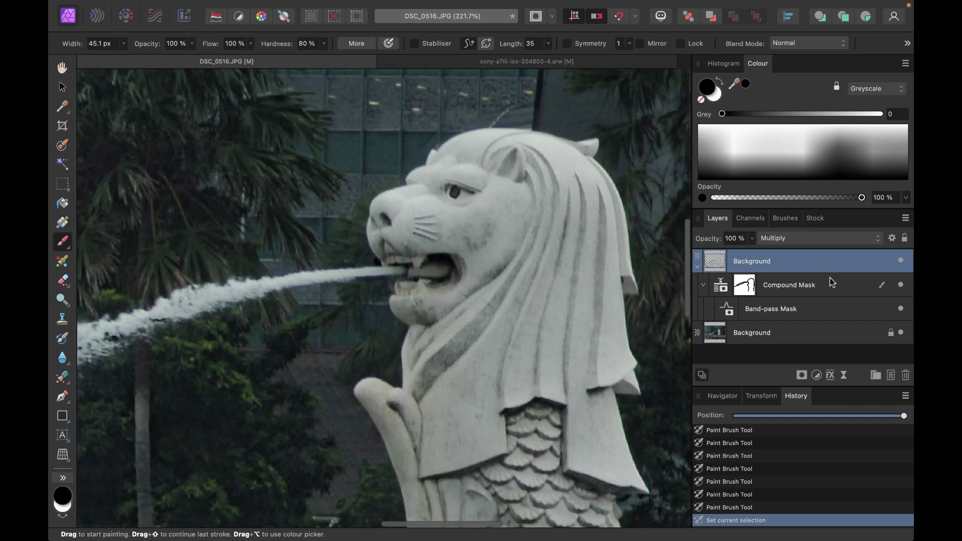
click(901, 261)
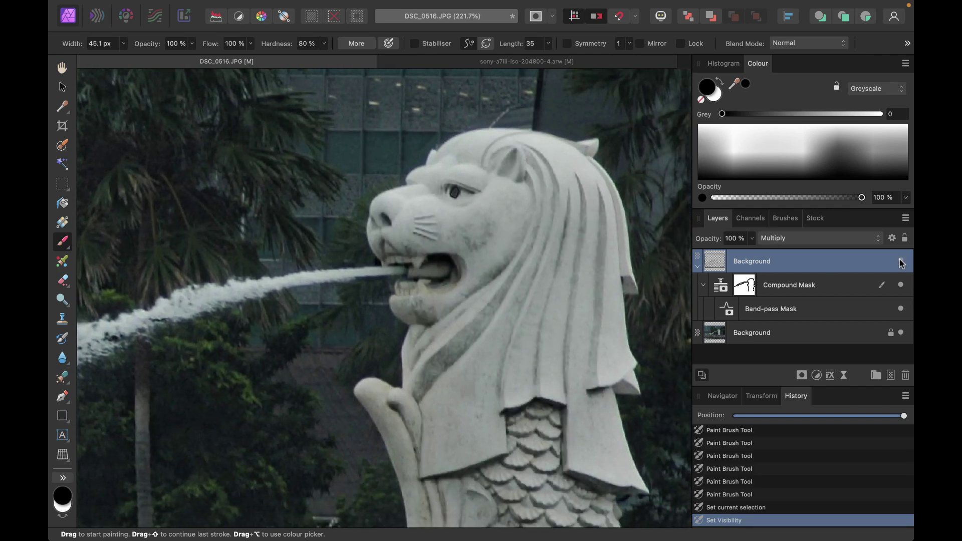
scroll(636, 299, down, 2)
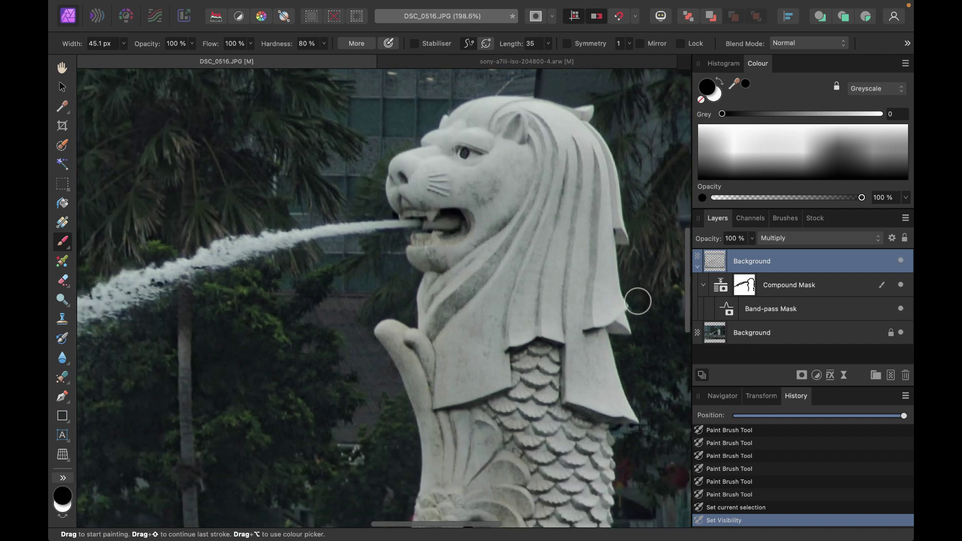
scroll(637, 301, down, 4)
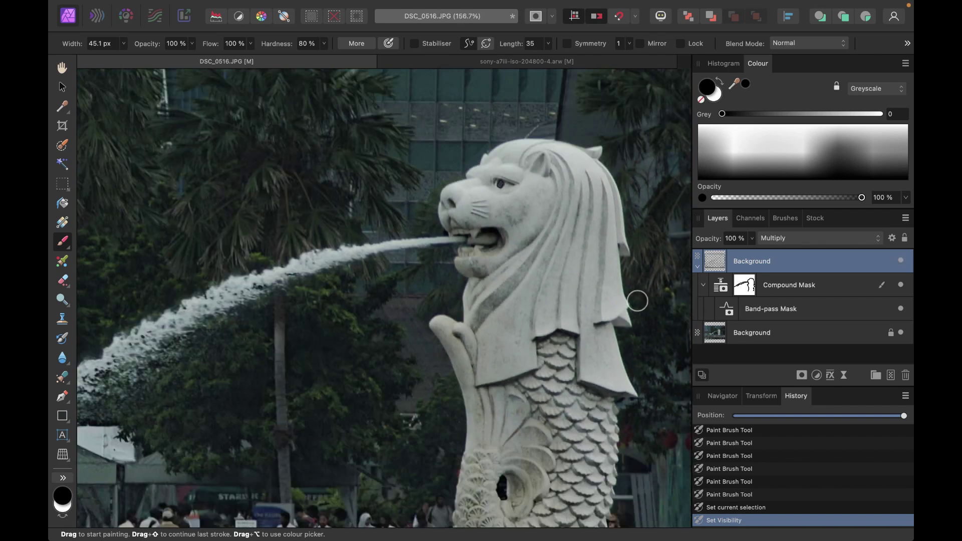
scroll(575, 174, up, 6)
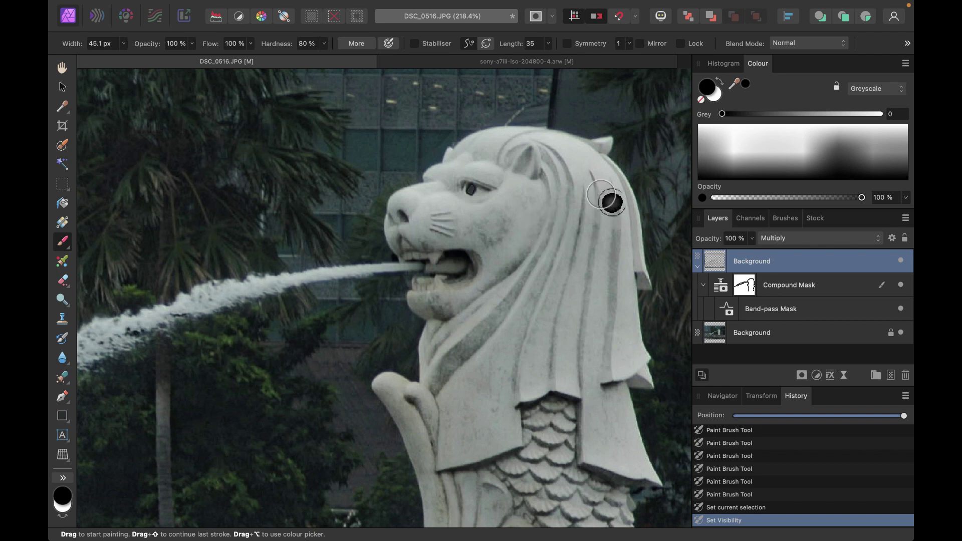
scroll(460, 168, up, 4)
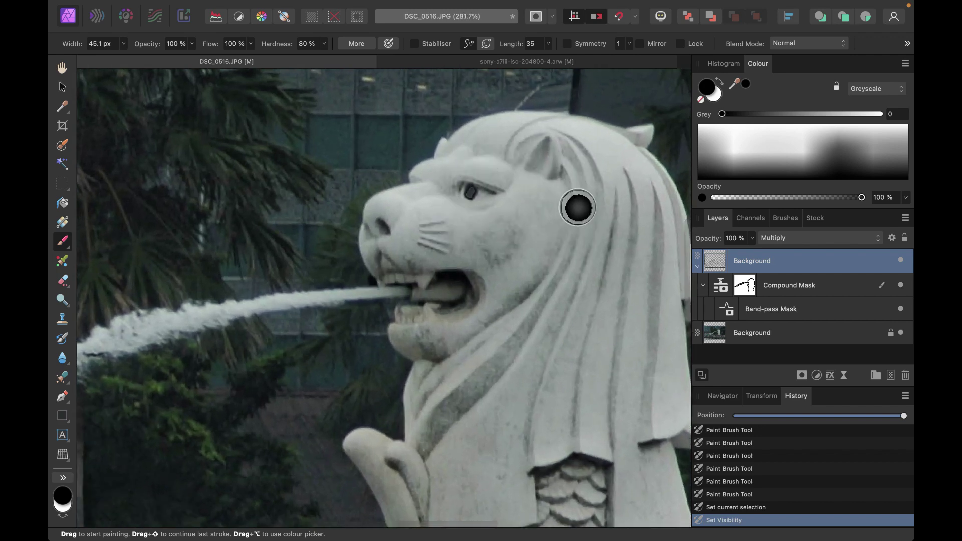
scroll(563, 236, right, 2)
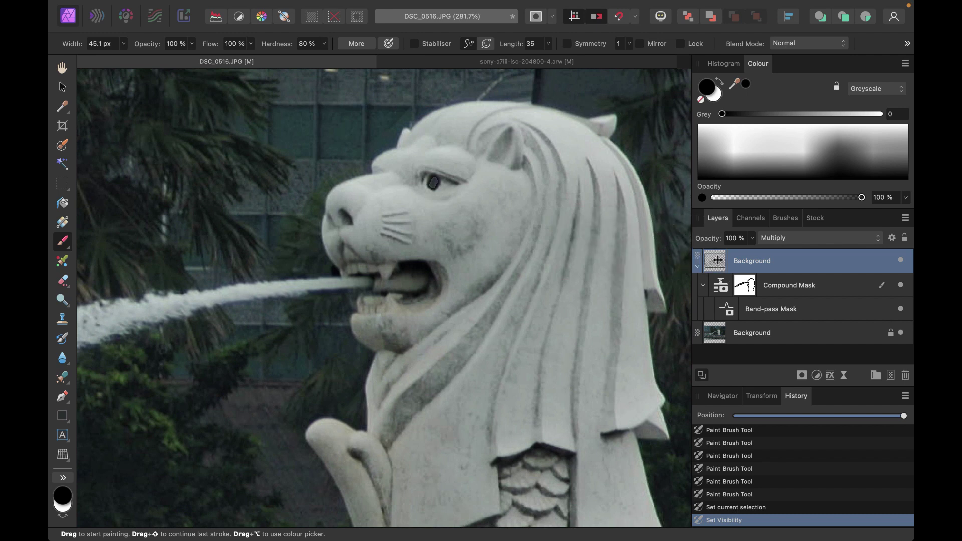
- Merge visible layers into a new Pixel layer and open it in the Develop persona
right_click(718, 260)
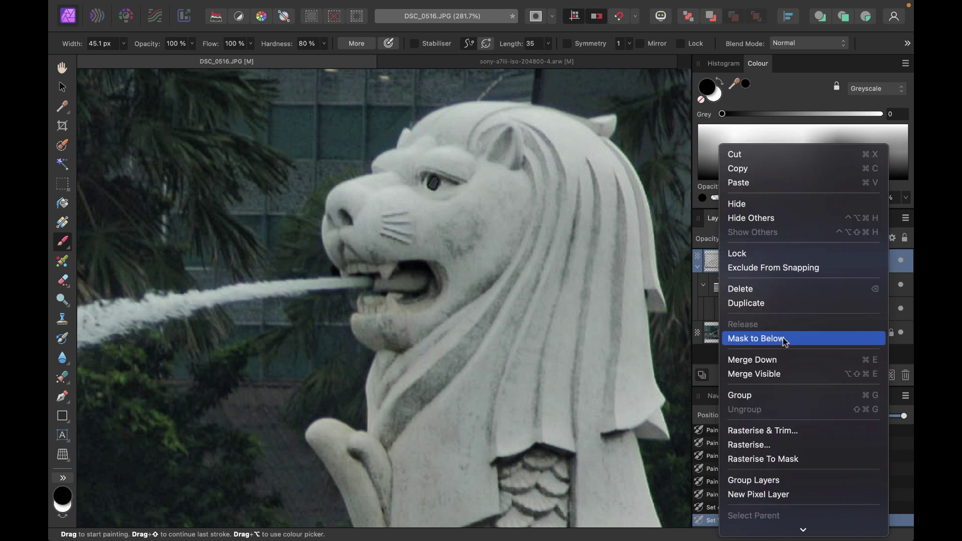
click(783, 374)
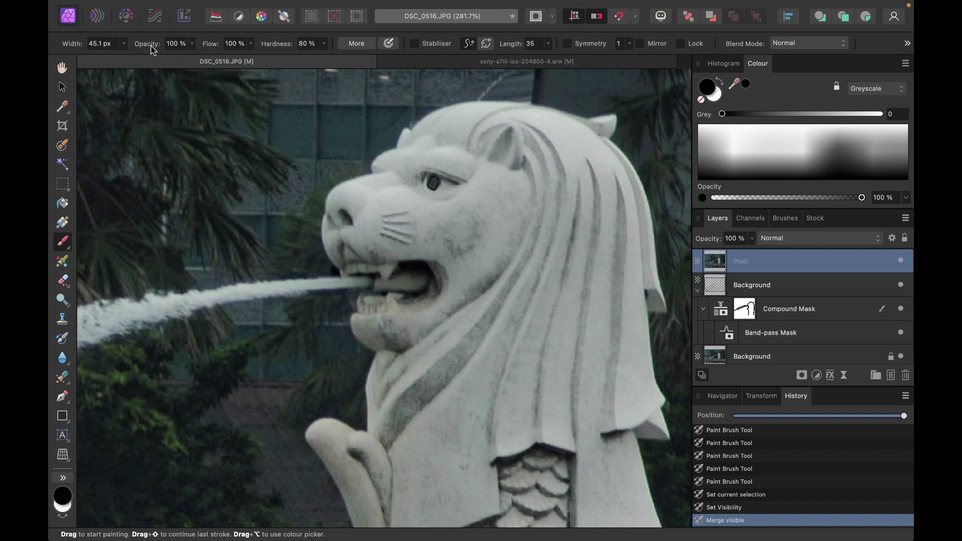
click(130, 23)
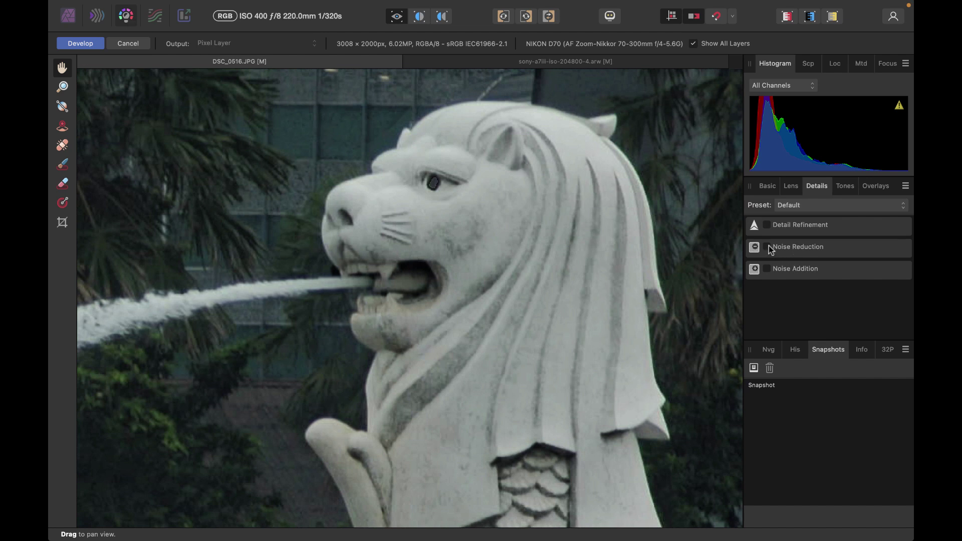
- Enable Detail Refinement on the merged layer with a 12% radius and 100% amount
click(767, 225)
scroll(556, 168, up, 5)
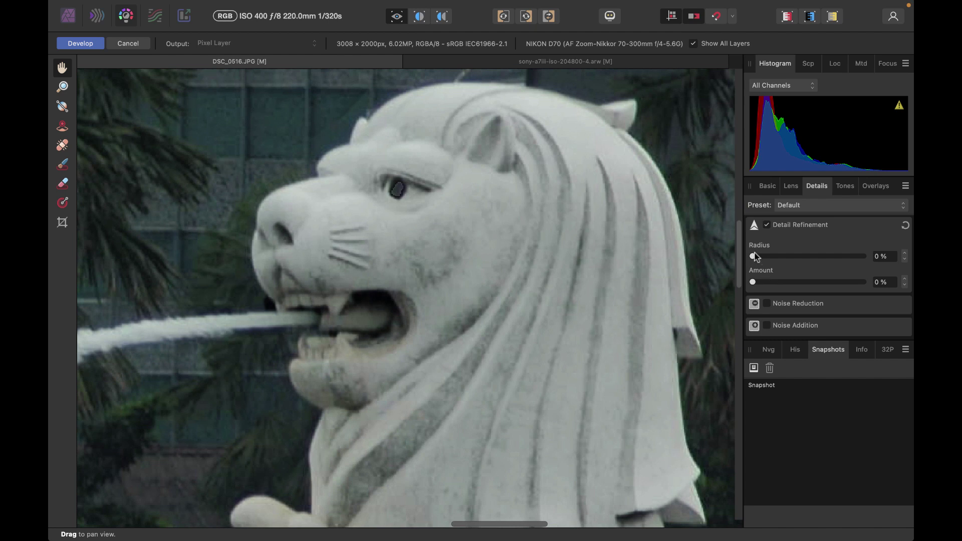
drag(756, 257, 865, 282)
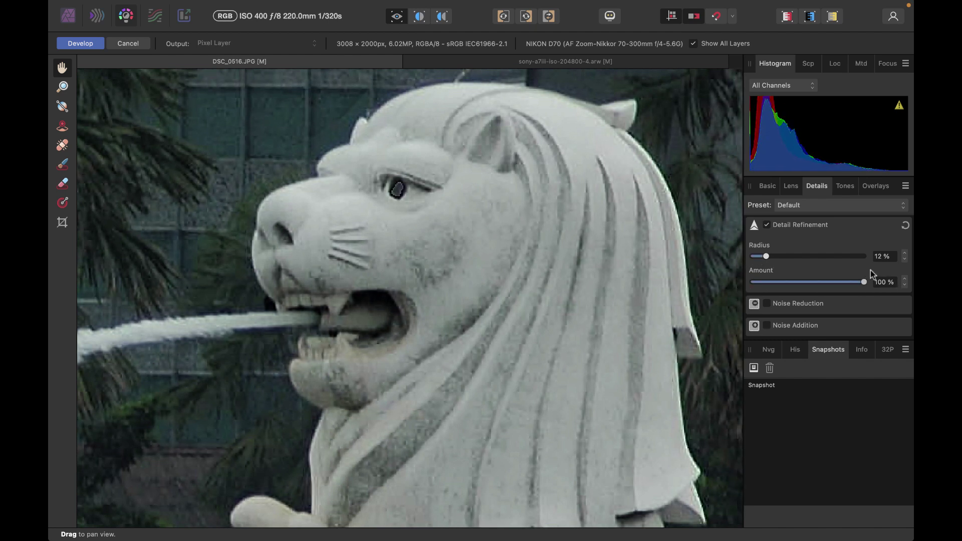
scroll(539, 216, down, 1)
scroll(539, 216, up, 1)
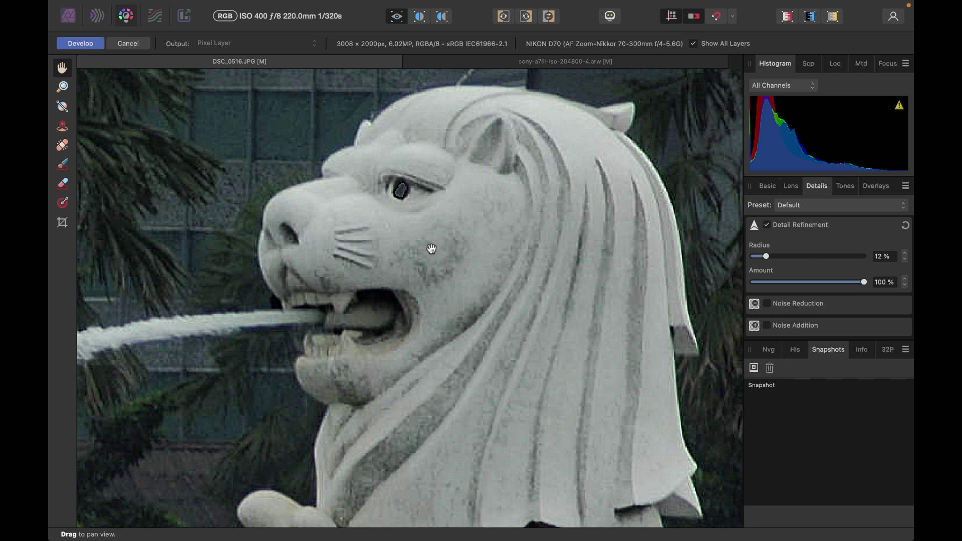
- Apply the Develop changes, then compare layer visibility, leaving the top Background layer hidden
click(81, 43)
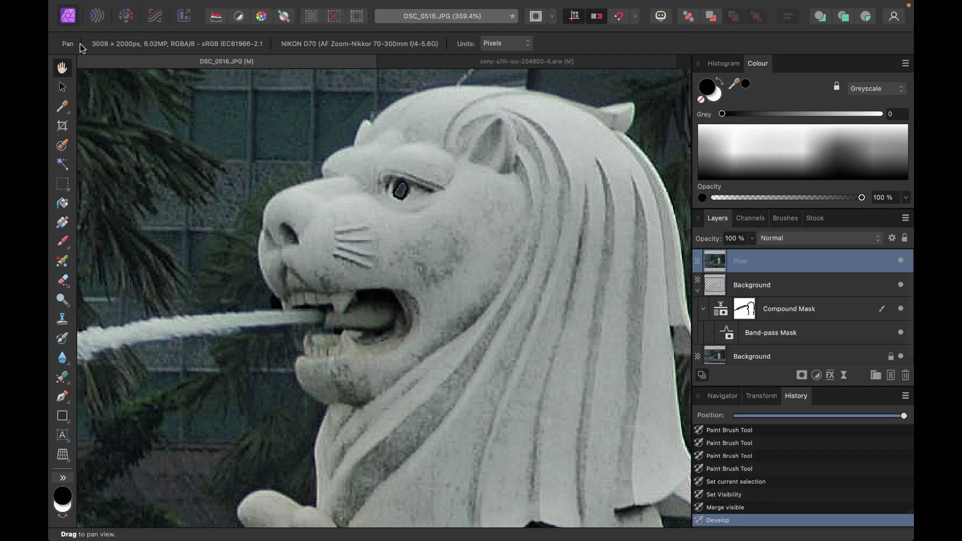
click(900, 284)
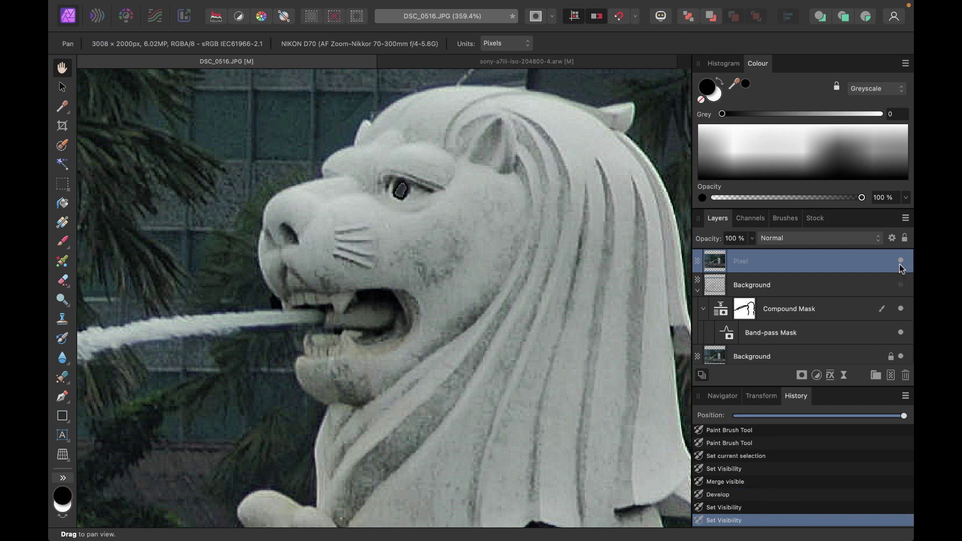
click(900, 260)
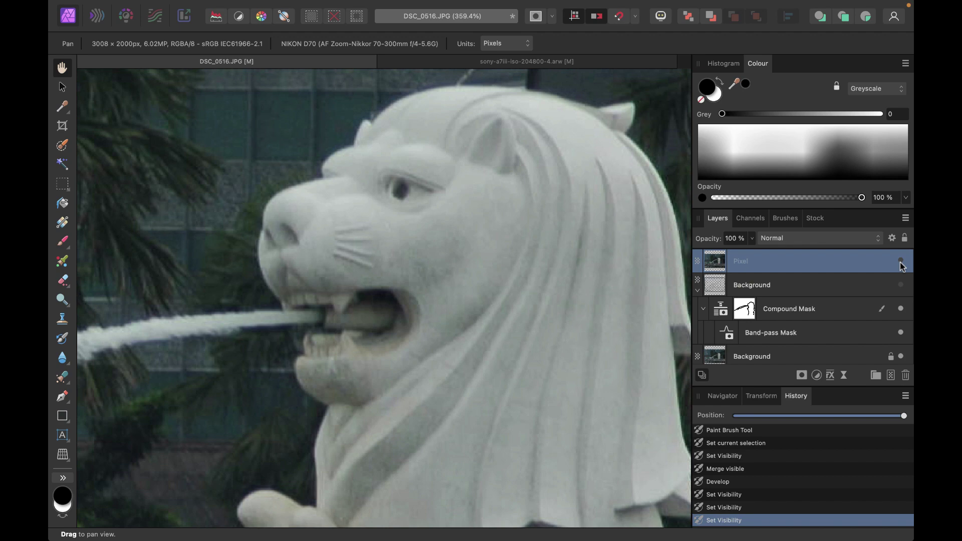
scroll(600, 333, down, 5)
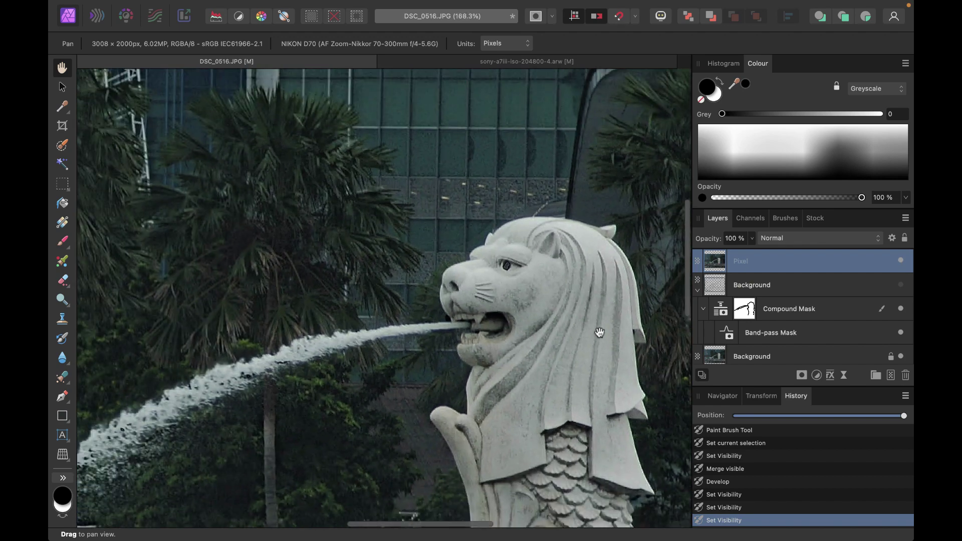
scroll(600, 332, up, 2)
scroll(599, 333, down, 4)
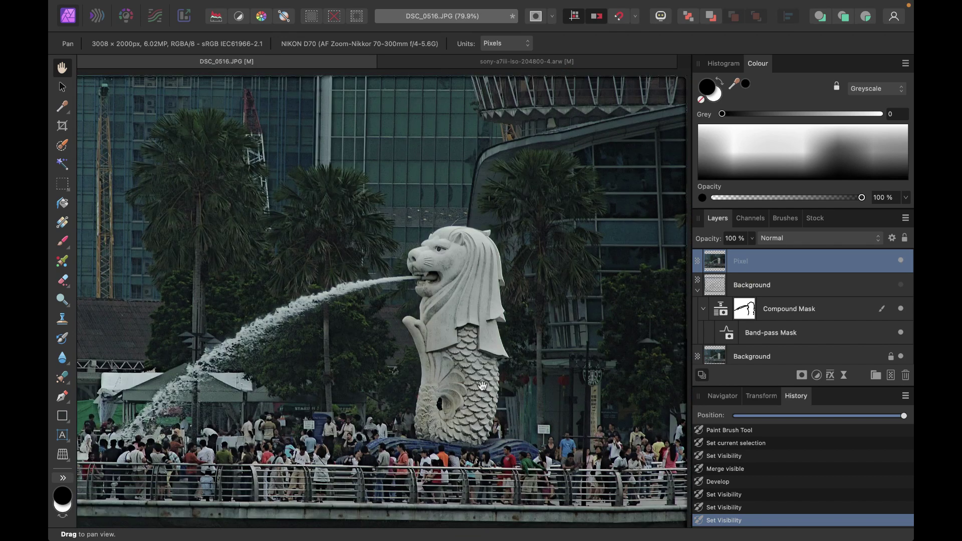